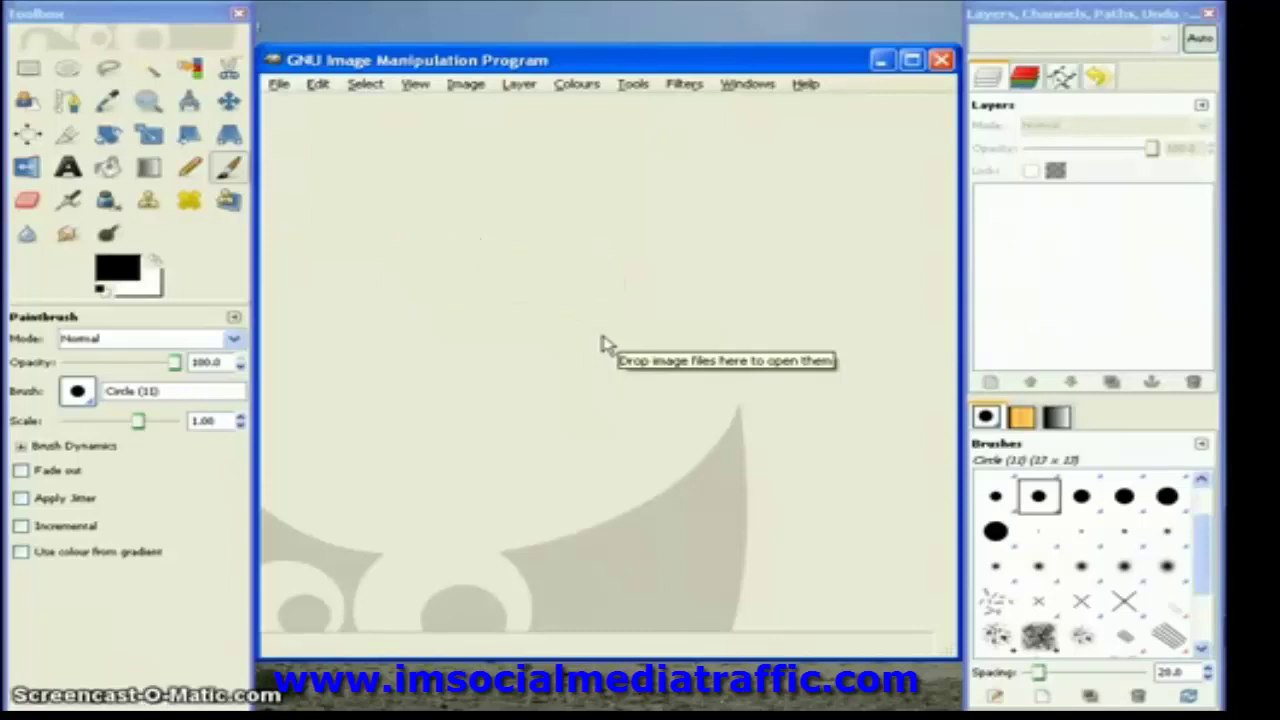
- Create a new 500×500 pixel image with the Advanced Options fill set to White
click(572, 337)
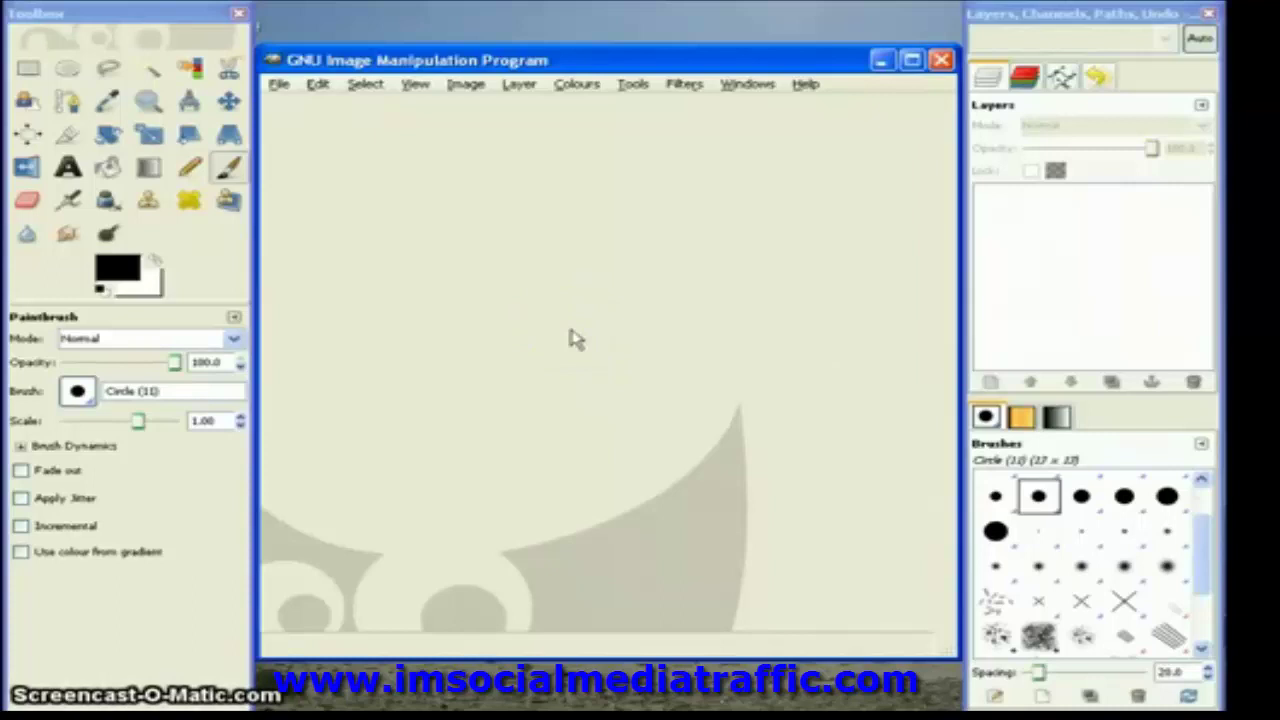
key(ctrl+n)
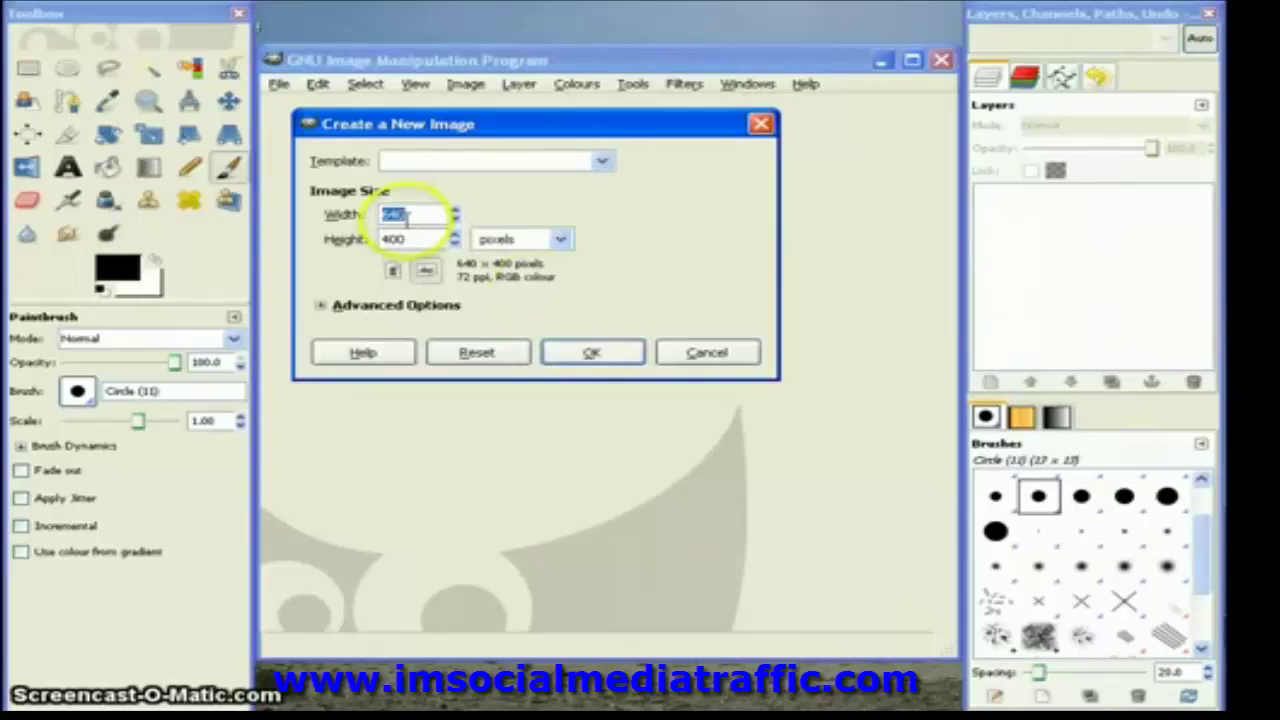
text(0)
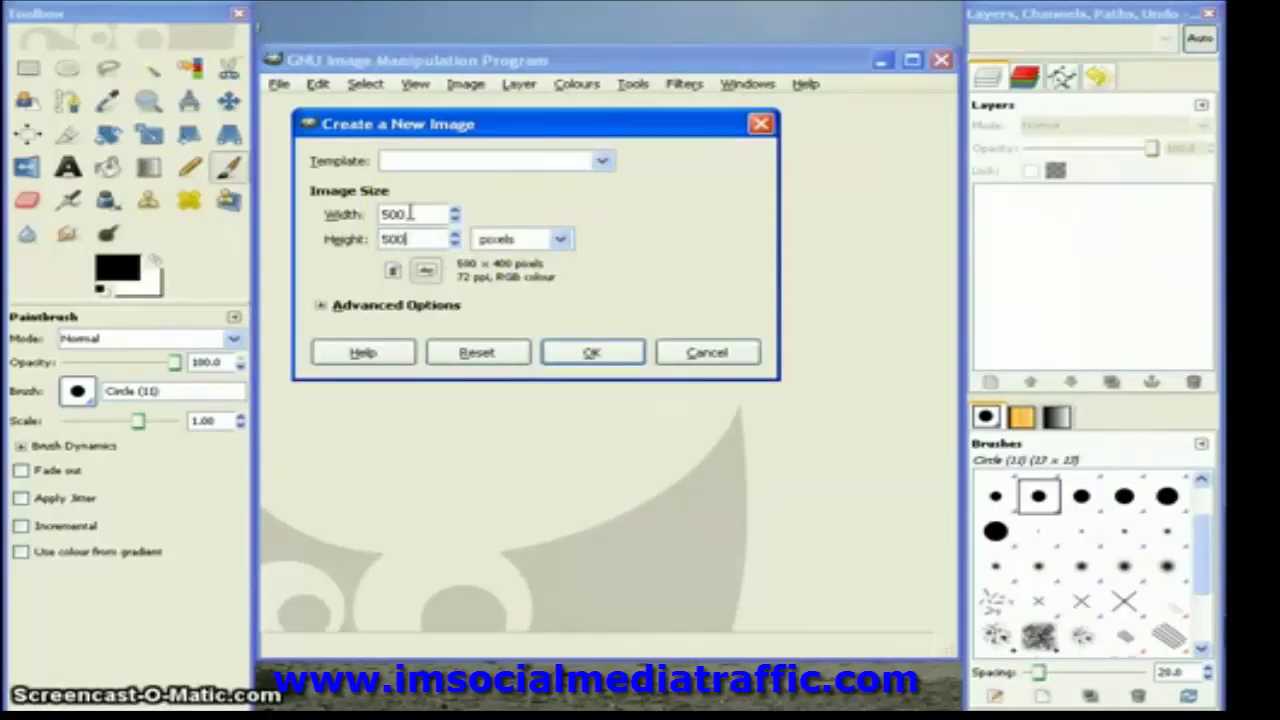
key(Tab)
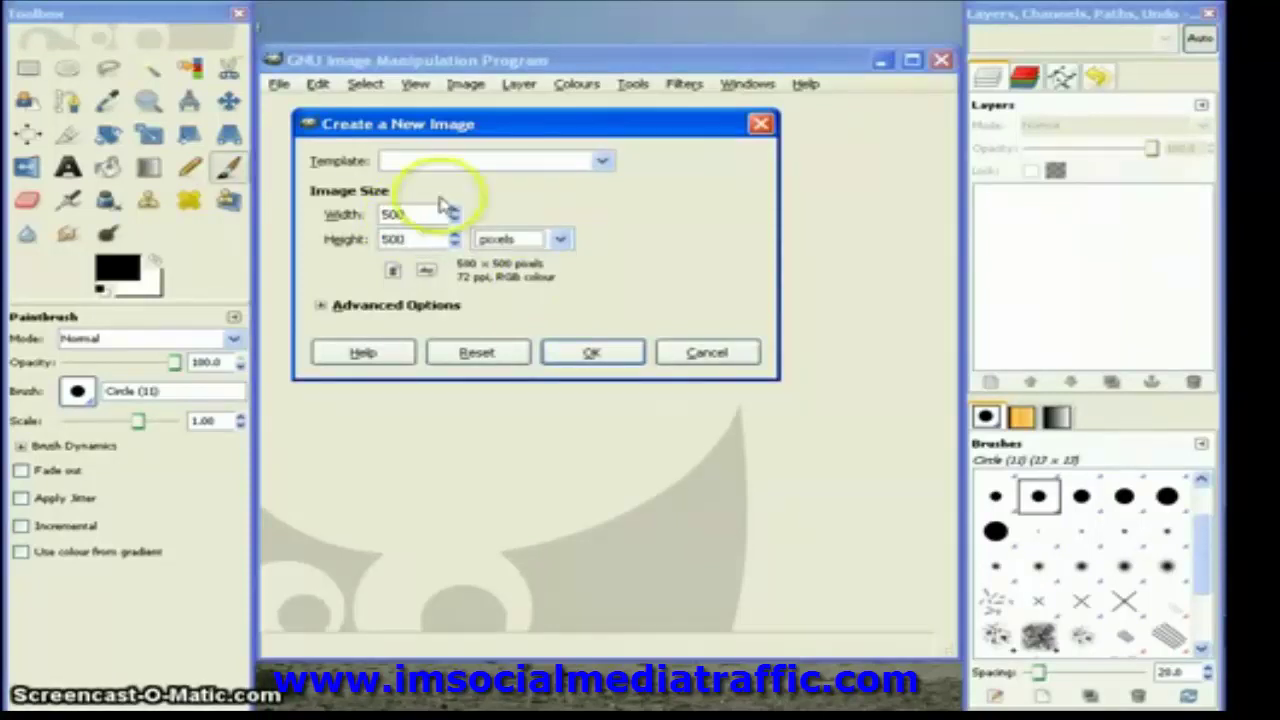
click(322, 306)
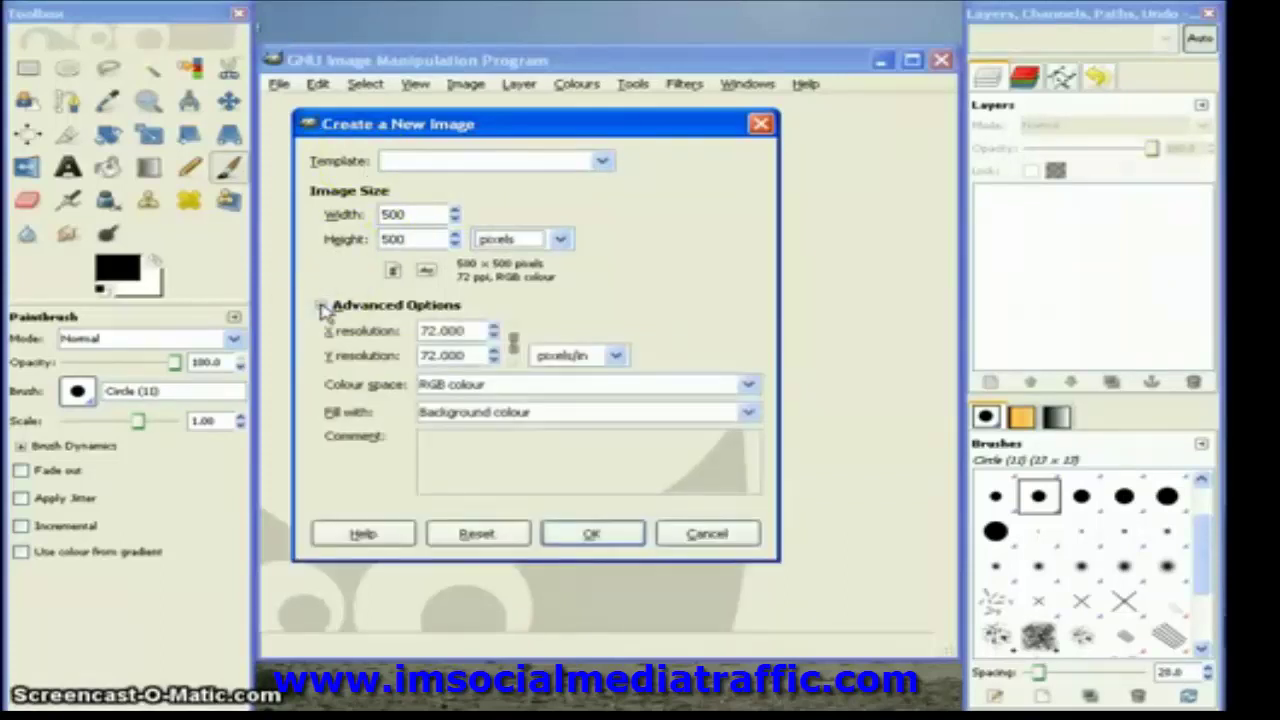
click(566, 418)
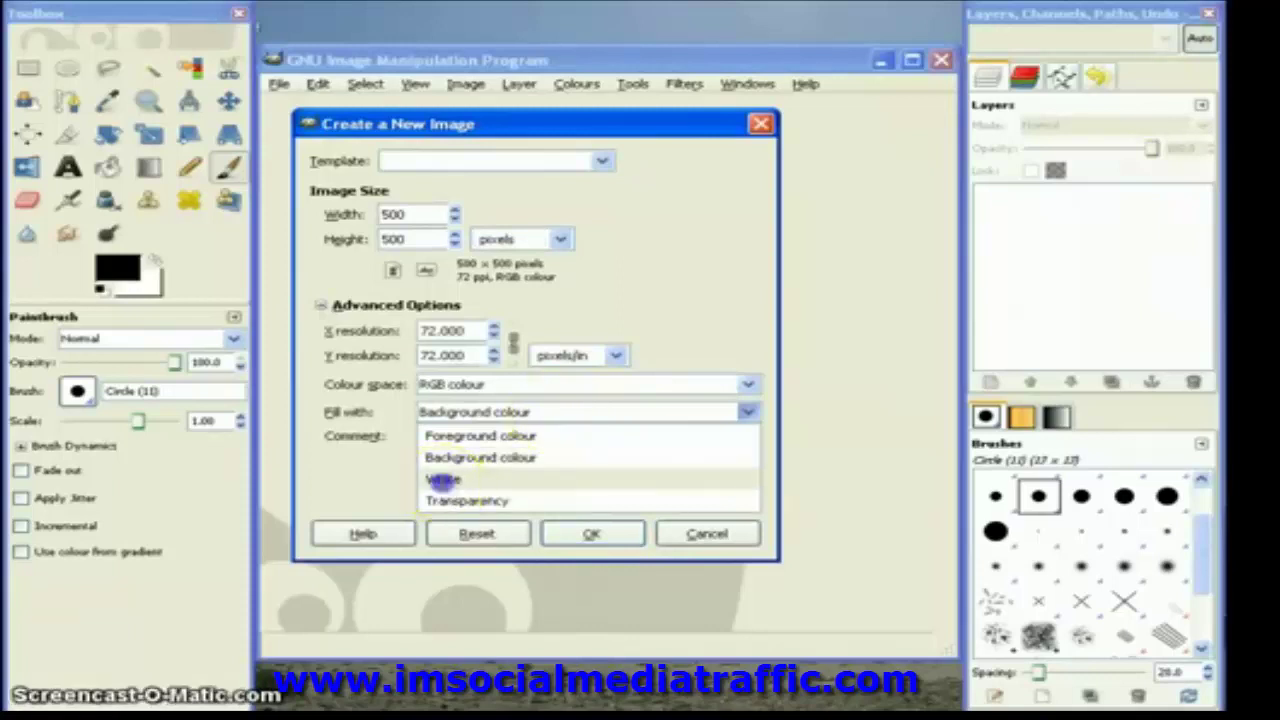
click(443, 480)
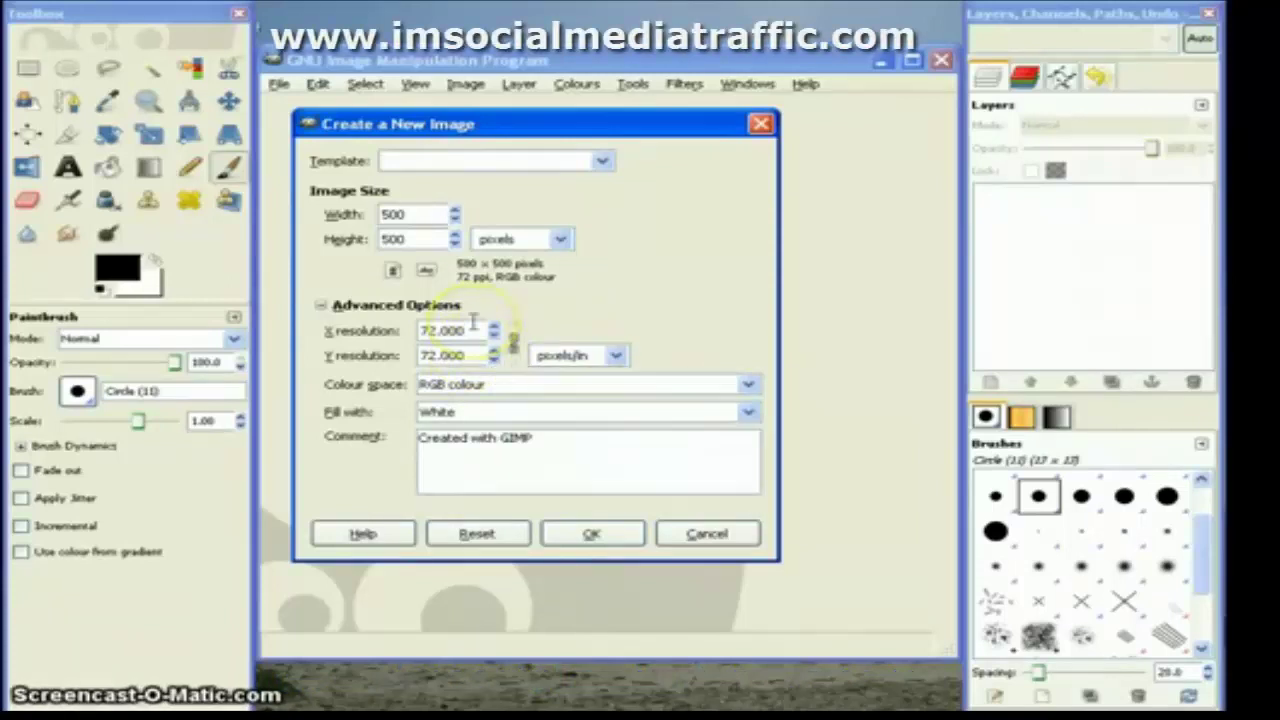
click(577, 465)
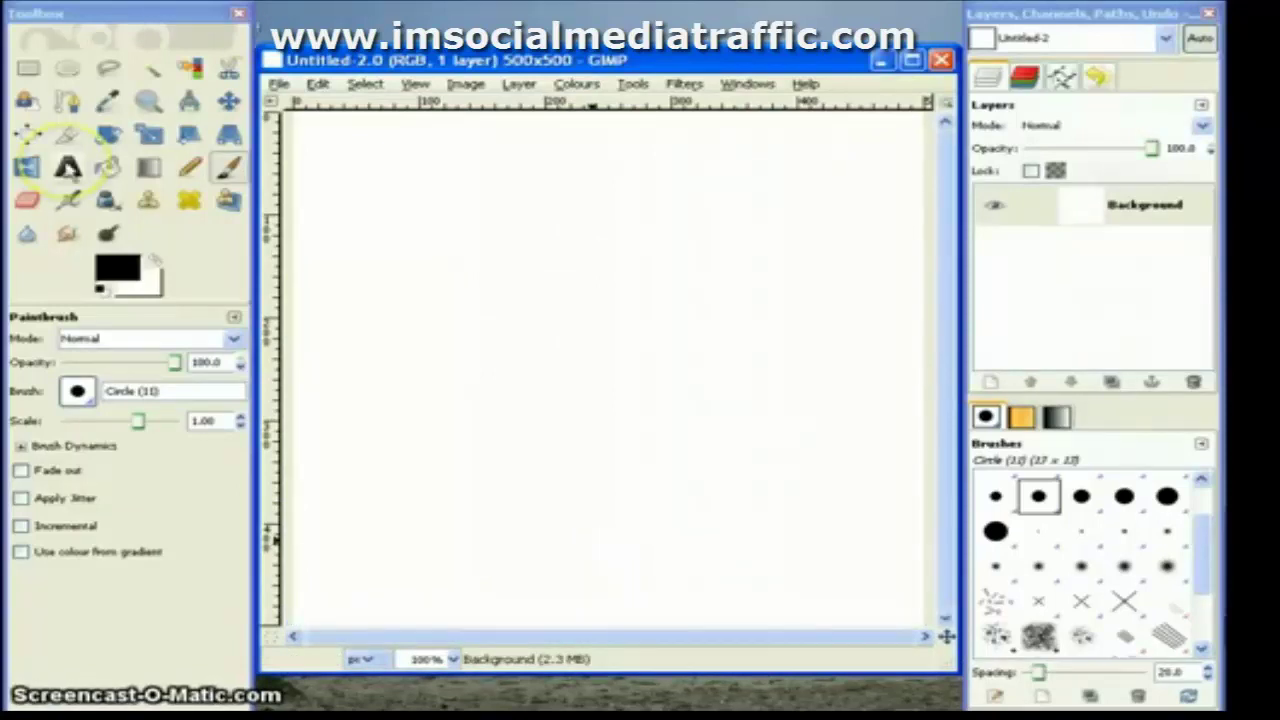
- Add a text box near the upper left reading 'TEXT' and 'HERE' on two lines
click(68, 168)
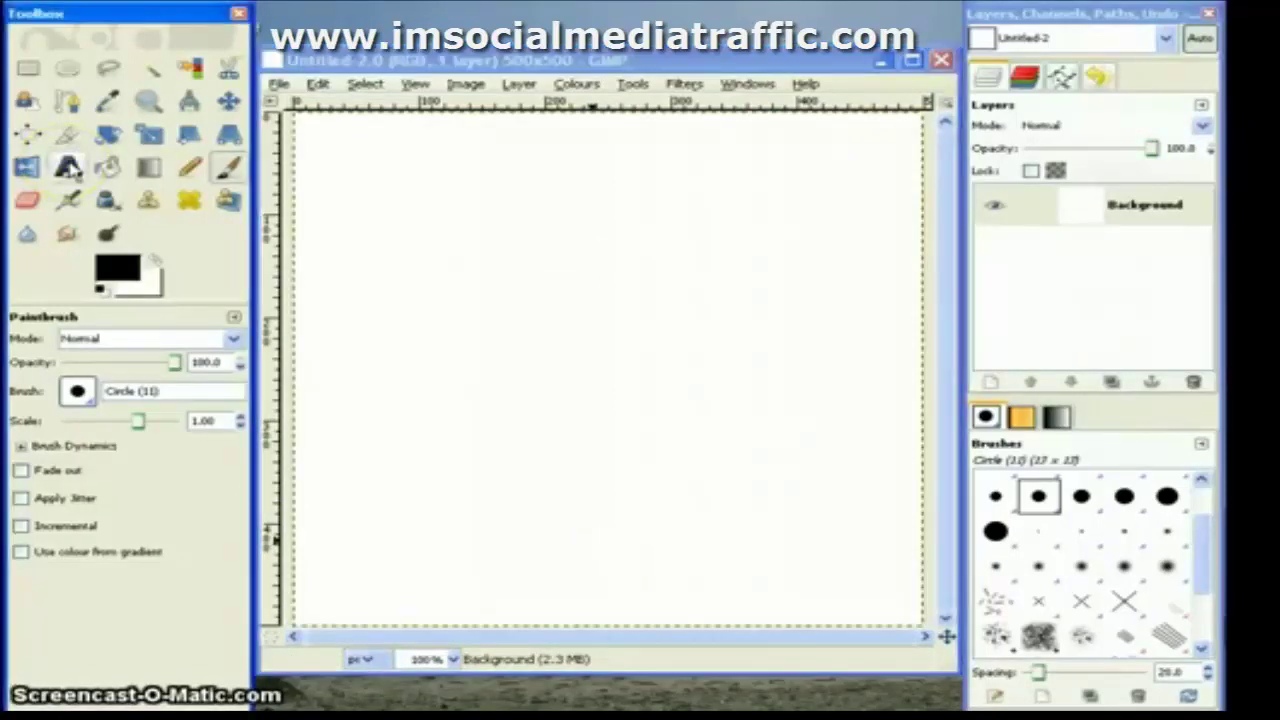
click(391, 221)
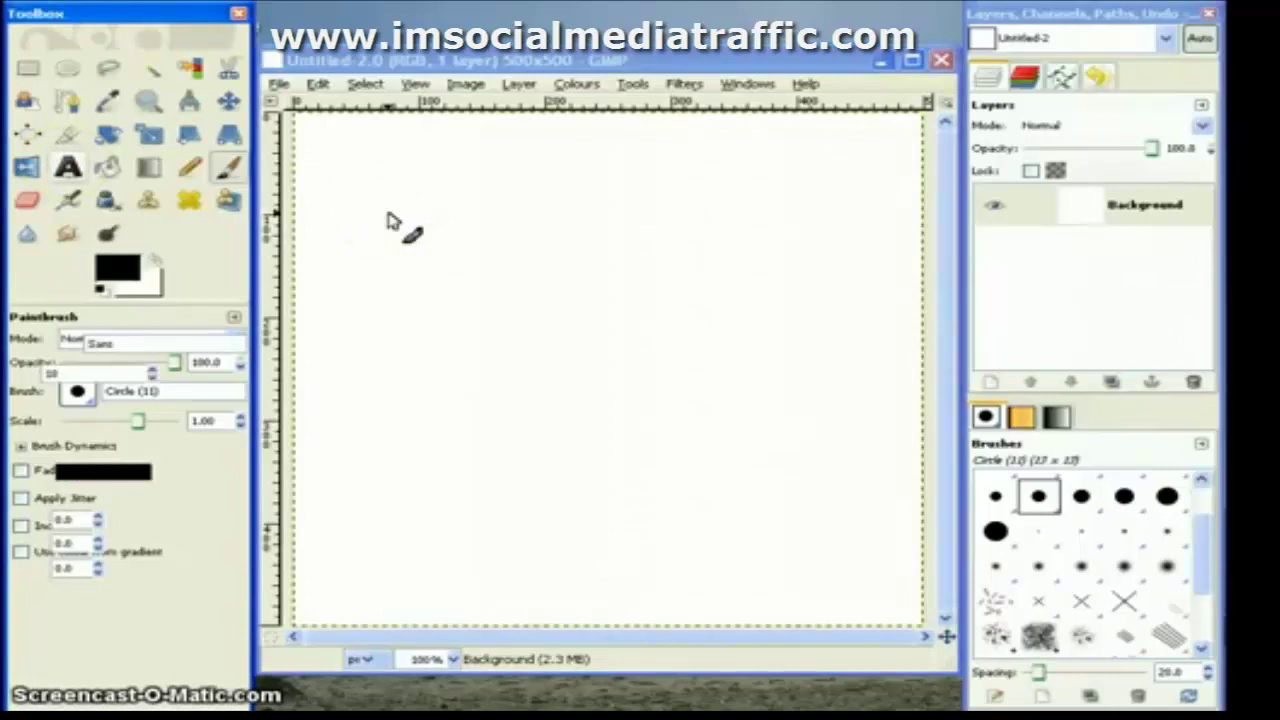
click(428, 215)
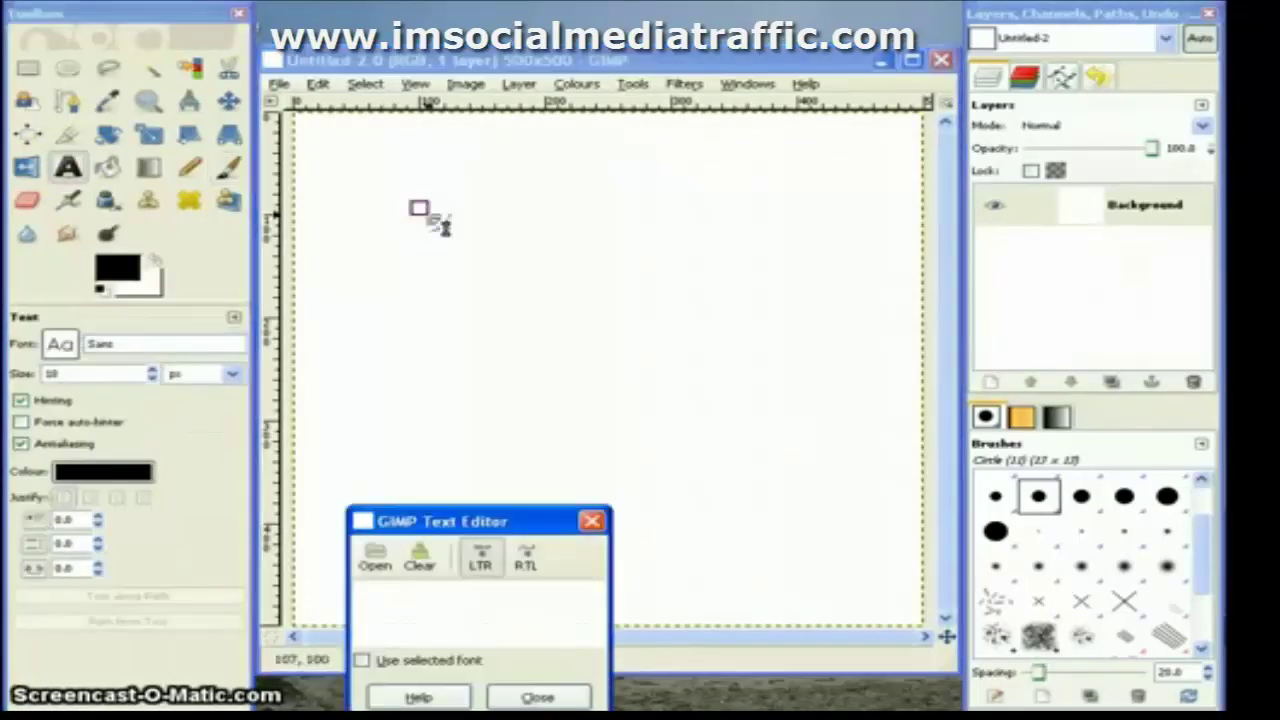
click(418, 210)
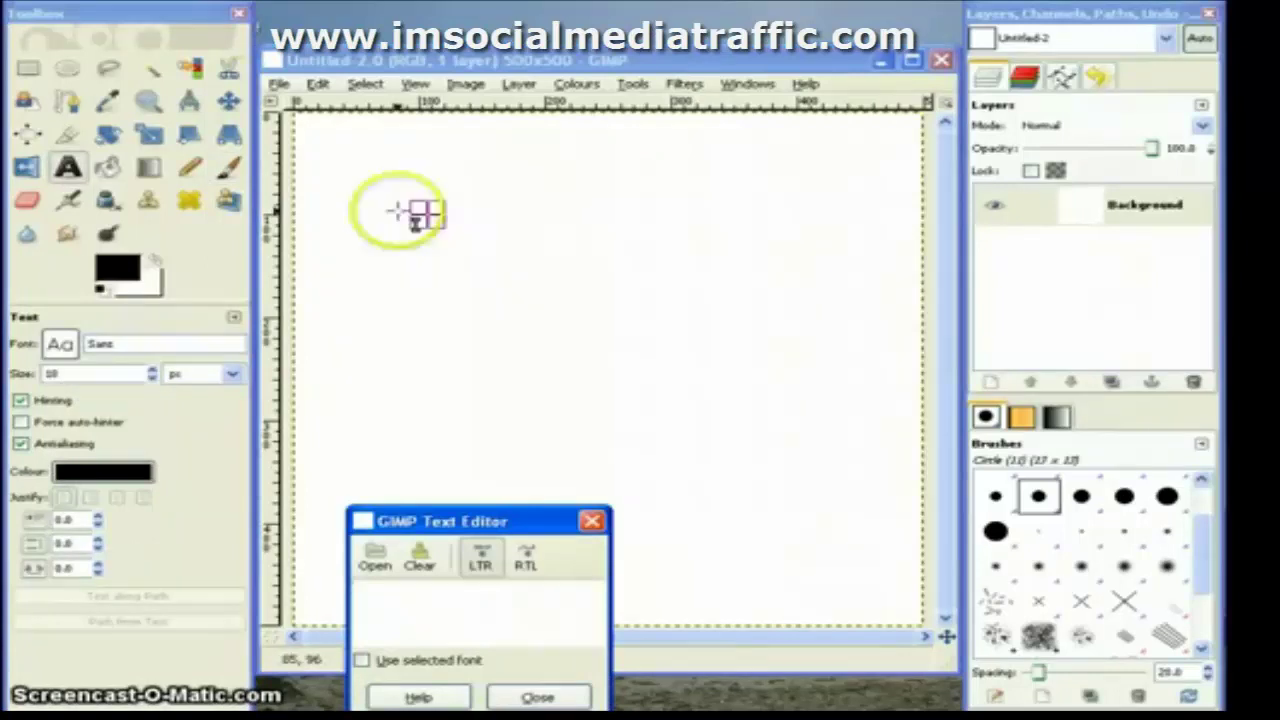
click(432, 598)
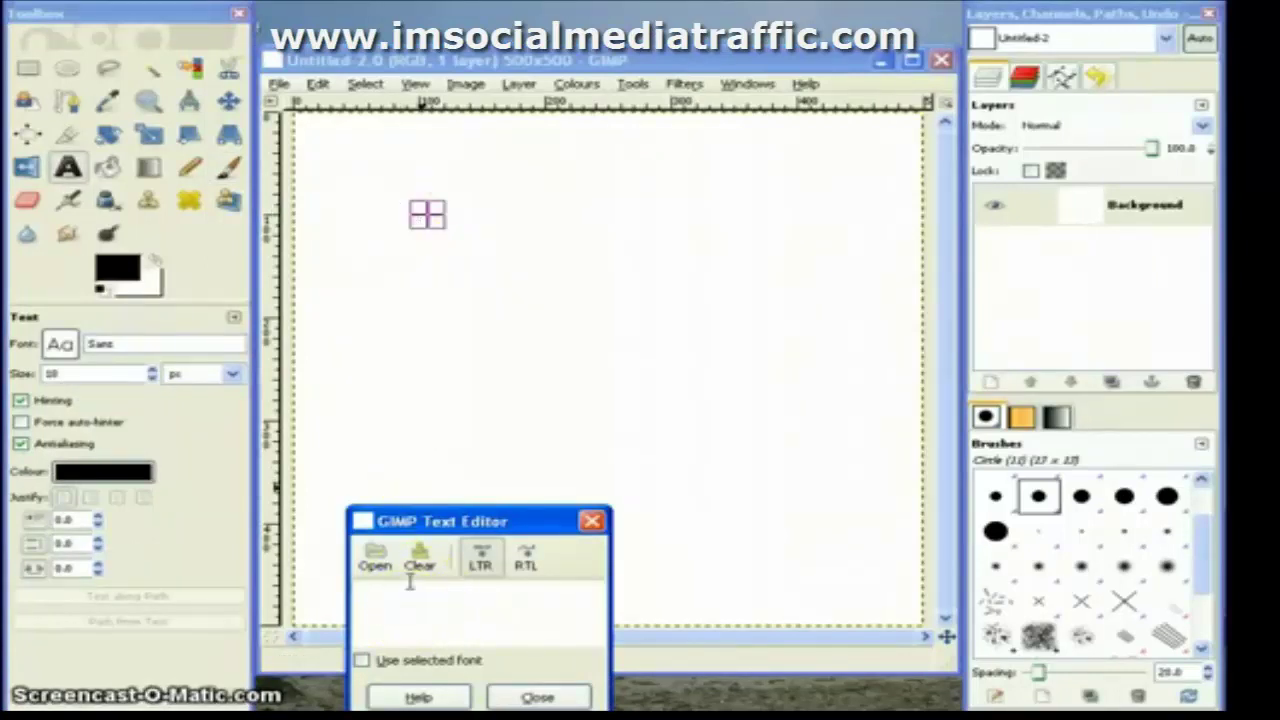
text(TE)
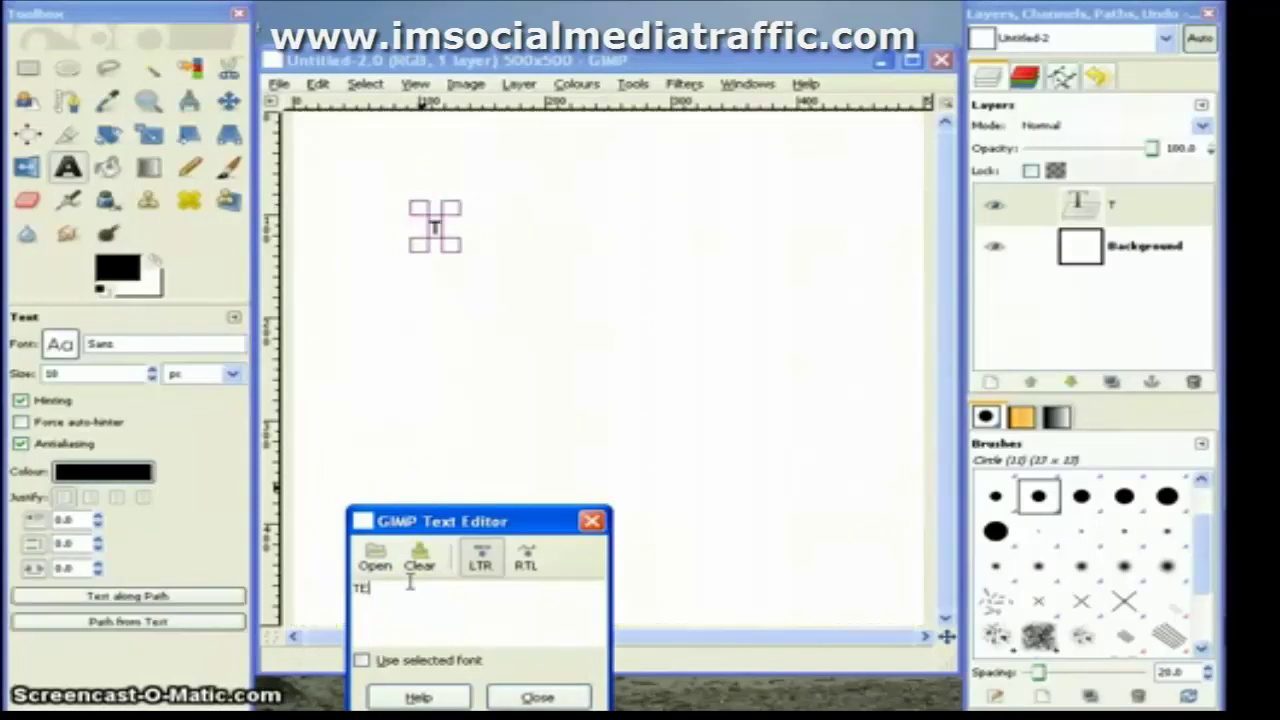
text(XT)
key(Return)
text(HER)
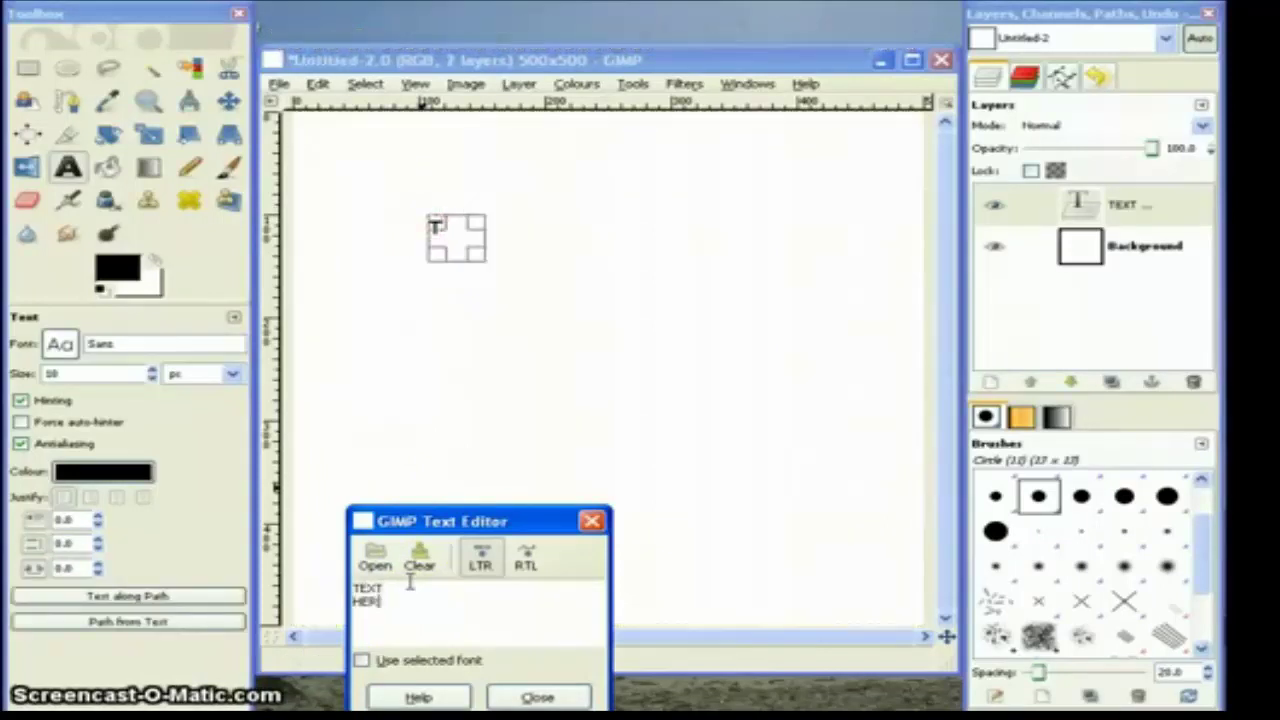
text(E)
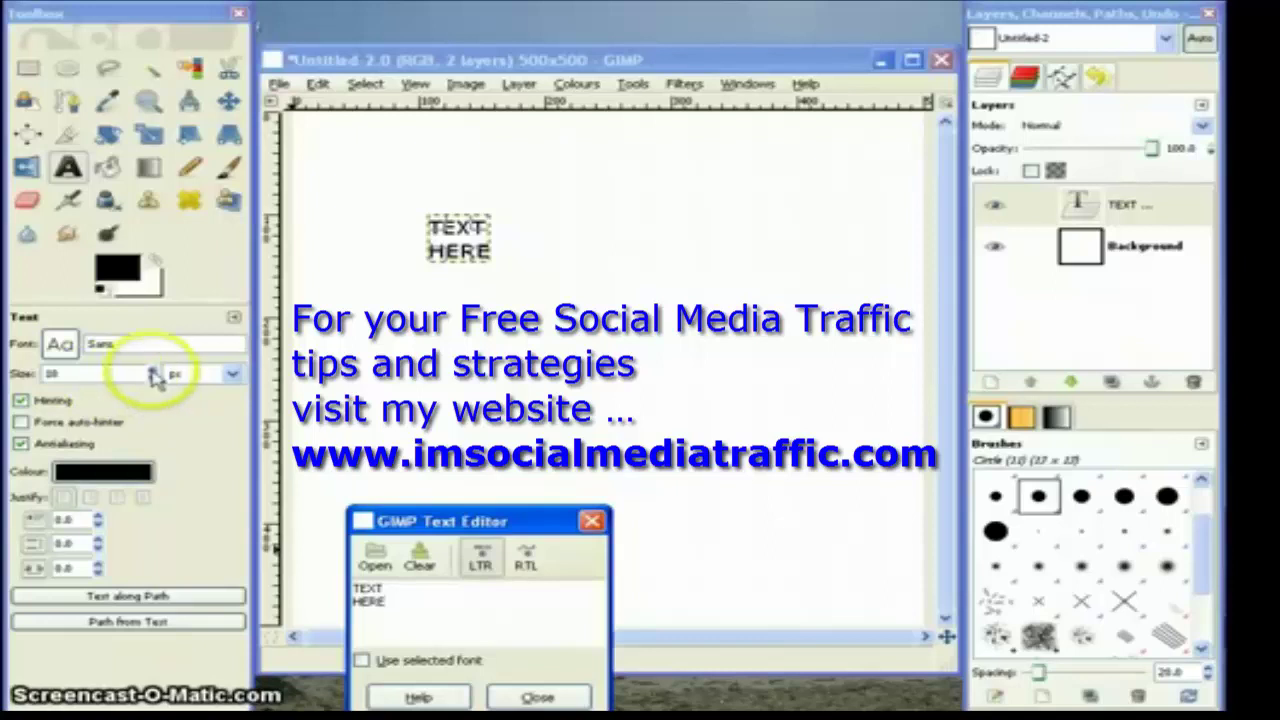
- Raise the TEXT HERE font size to 92 and centre-justify its lines
click(151, 370)
drag(151, 370, 151, 370)
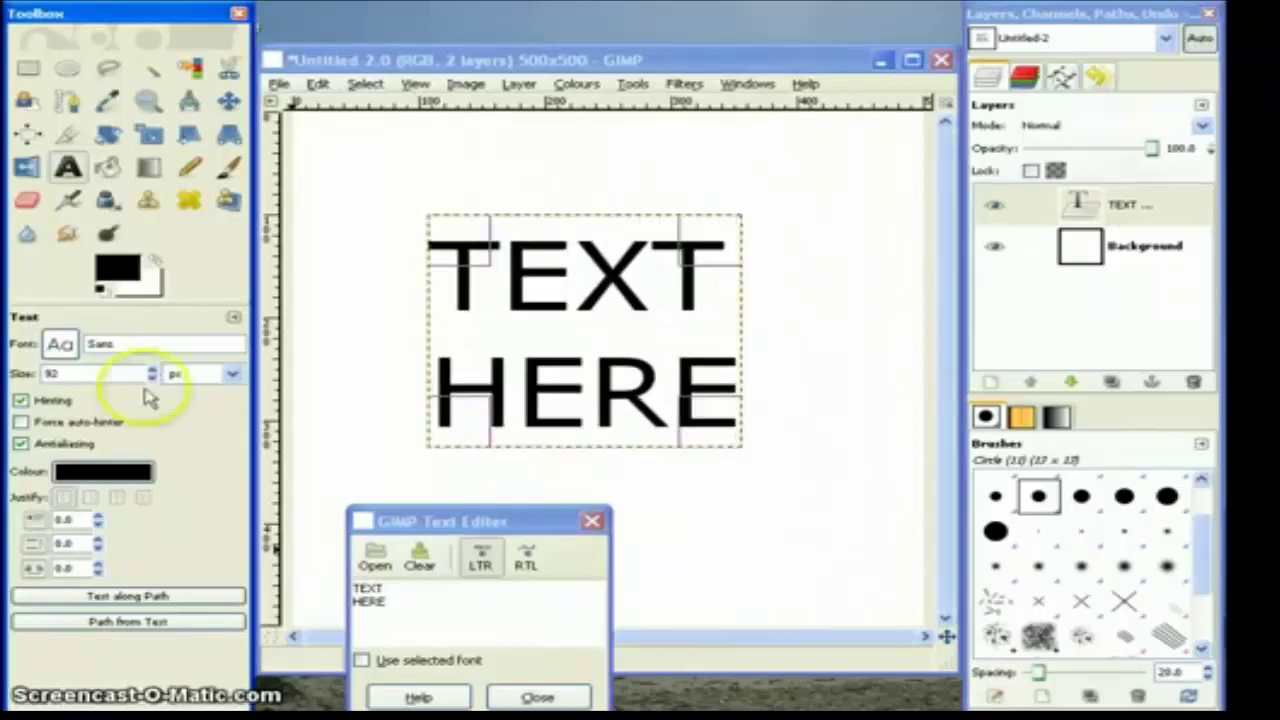
click(116, 498)
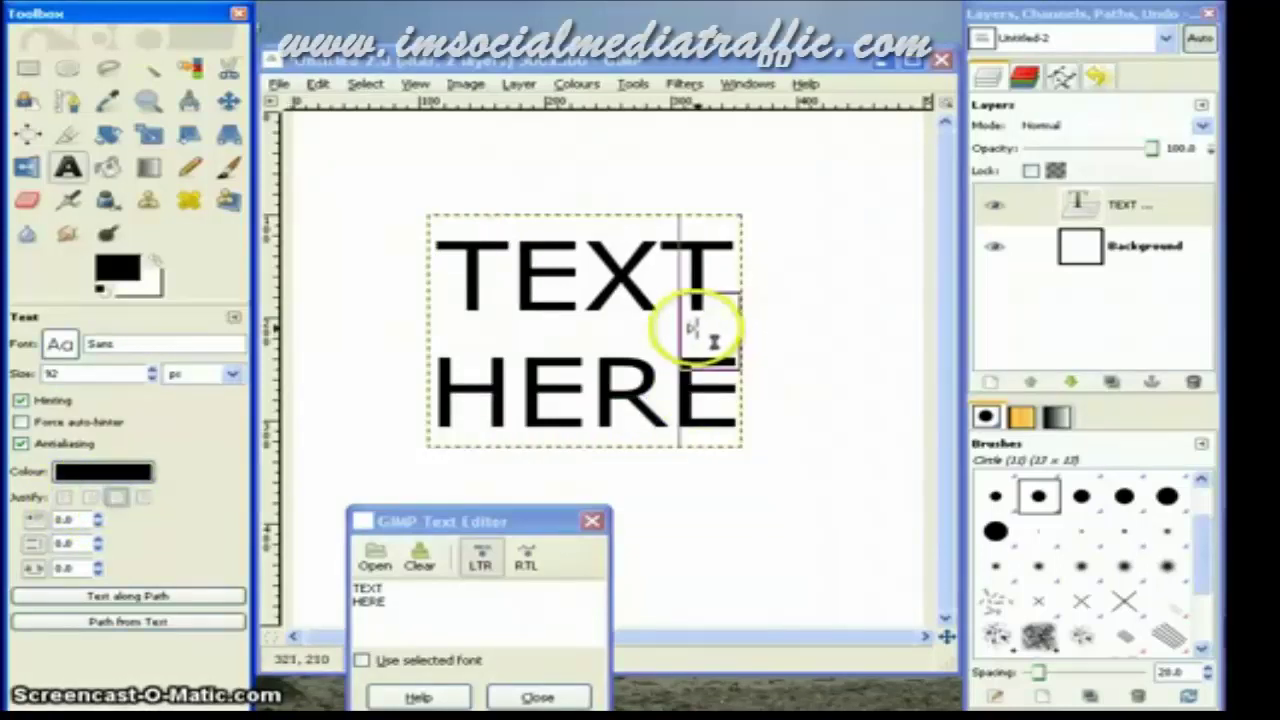
- Widen the text box across the canvas and move it up toward the top
drag(717, 343, 894, 343)
drag(480, 320, 337, 326)
click(636, 326)
drag(636, 326, 640, 251)
click(510, 395)
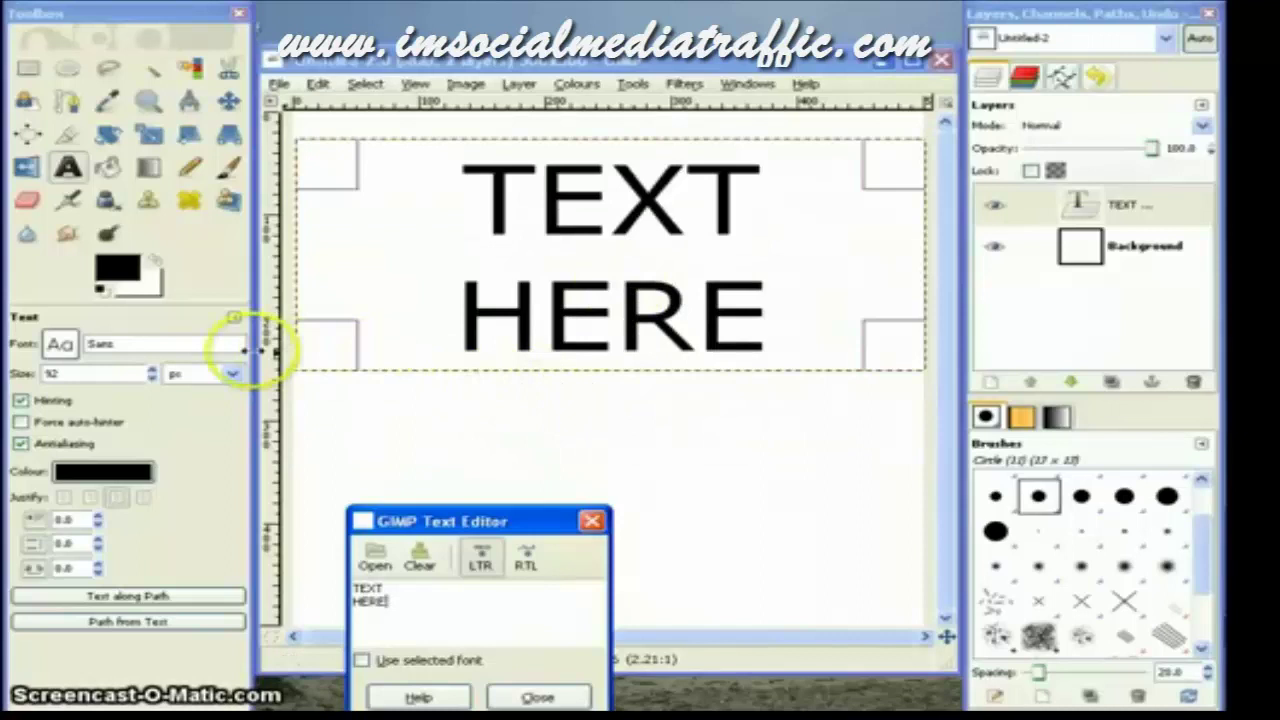
- Apply the Stencil font to the 92 px TEXT HERE lettering
click(60, 345)
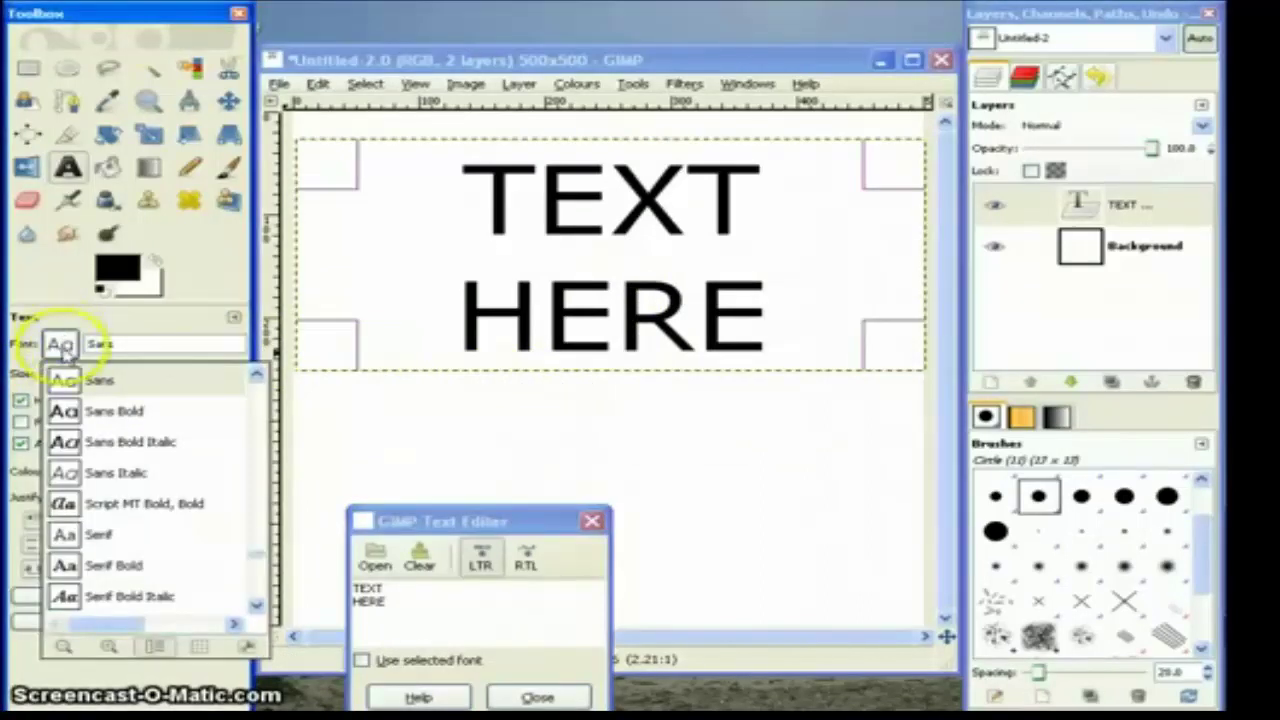
click(257, 606)
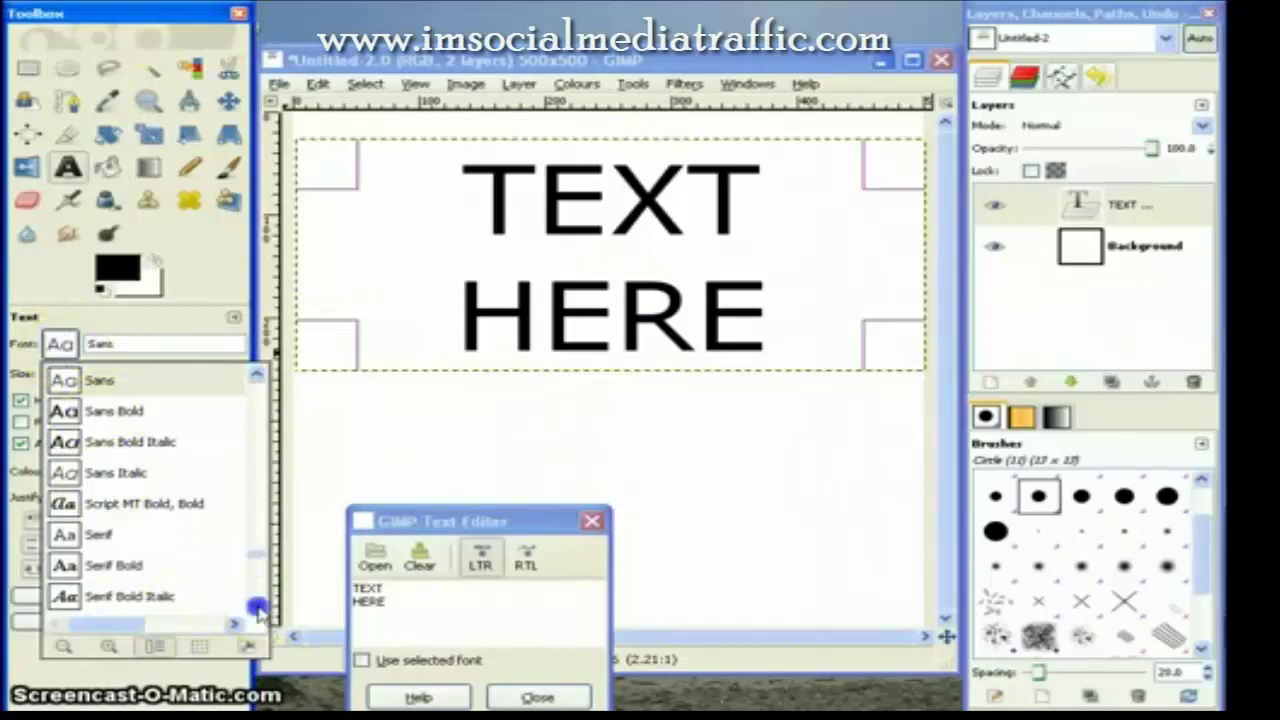
drag(257, 606, 257, 606)
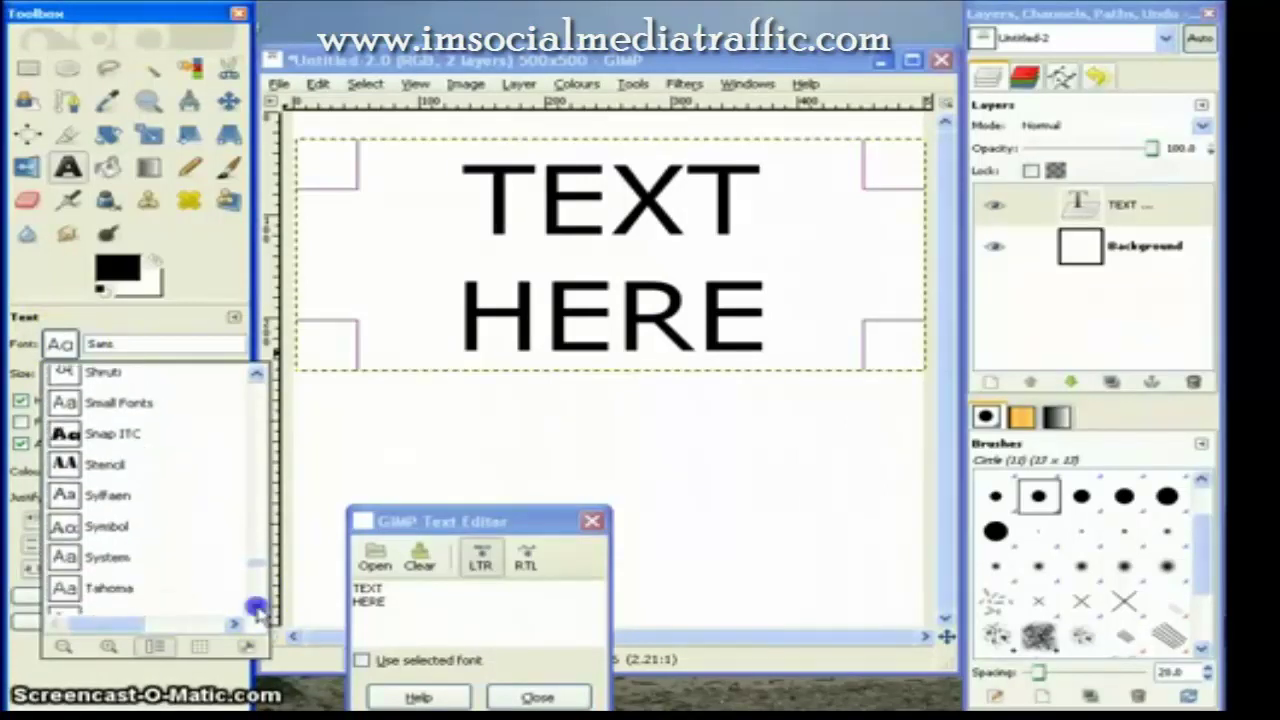
double_click(75, 464)
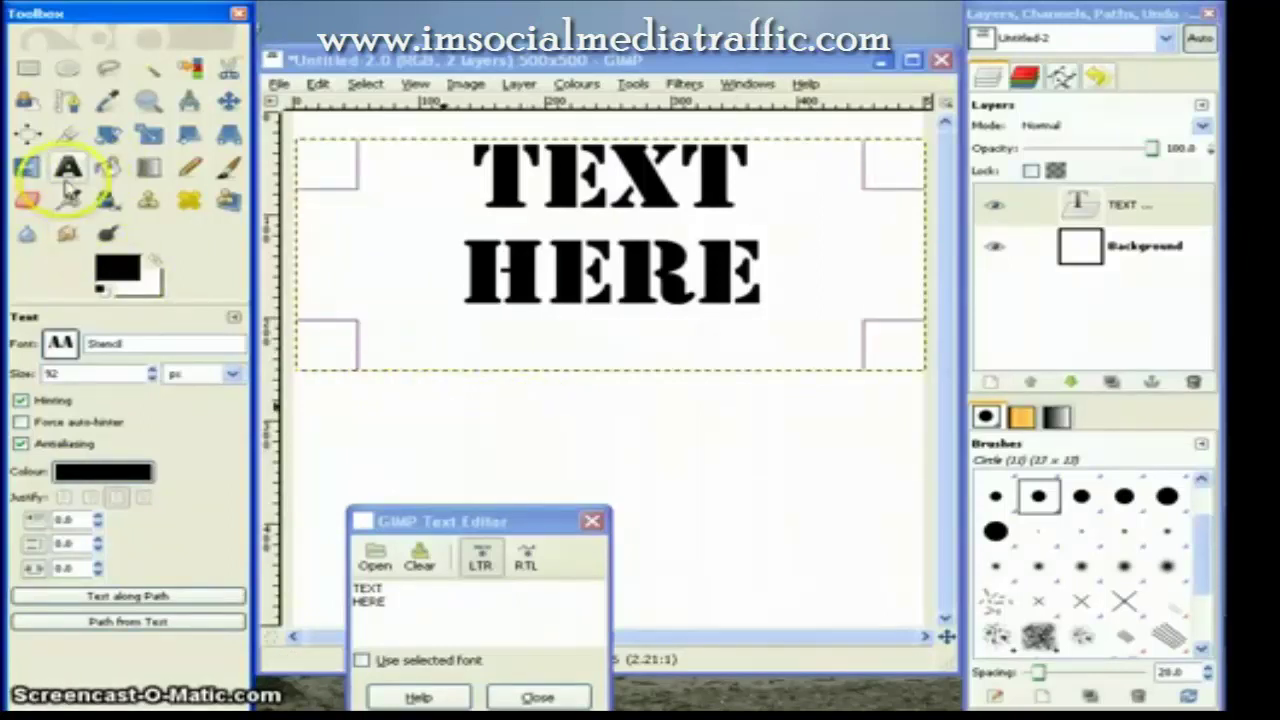
- Create a text layer reading 'logo' at the lower right of the canvas
click(688, 465)
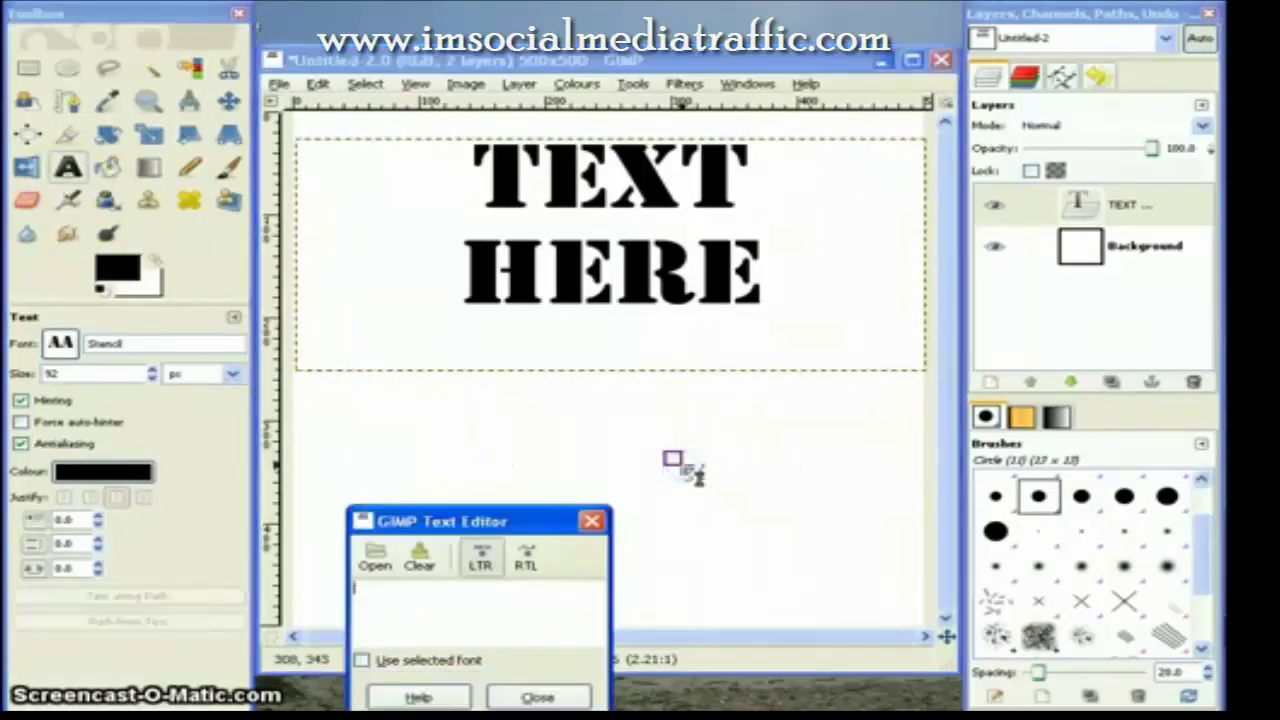
click(410, 607)
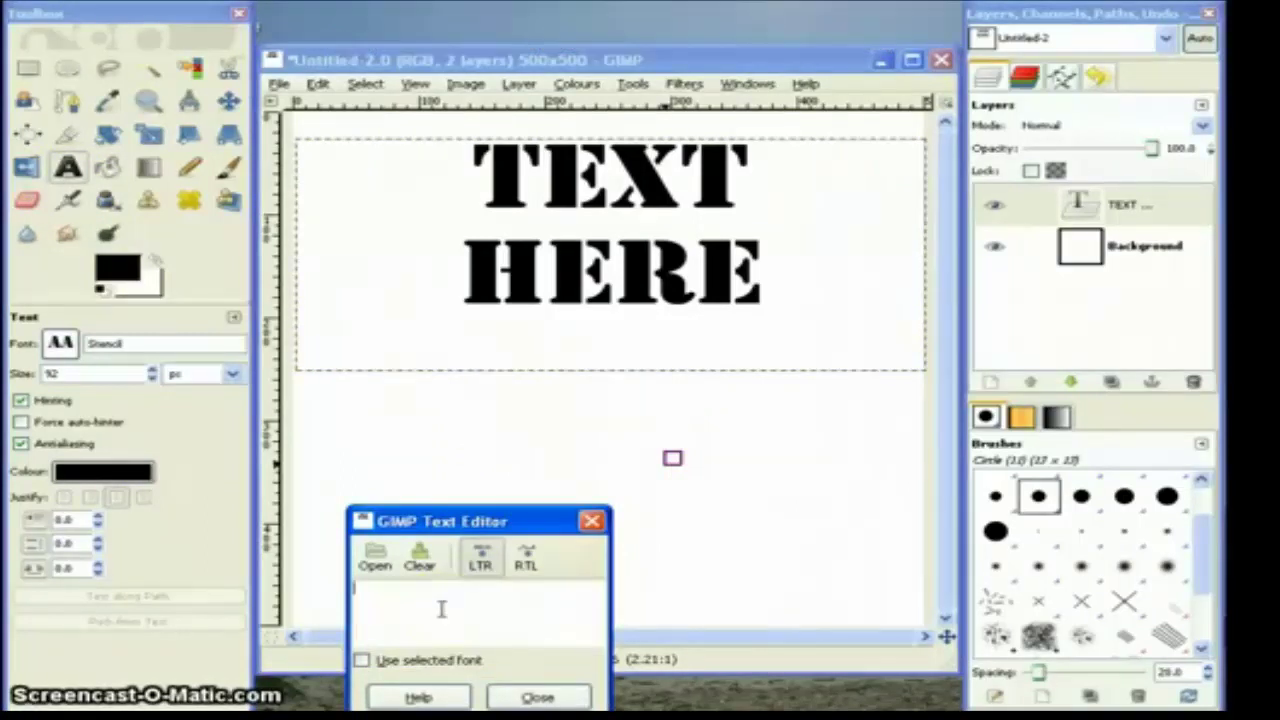
text(logo)
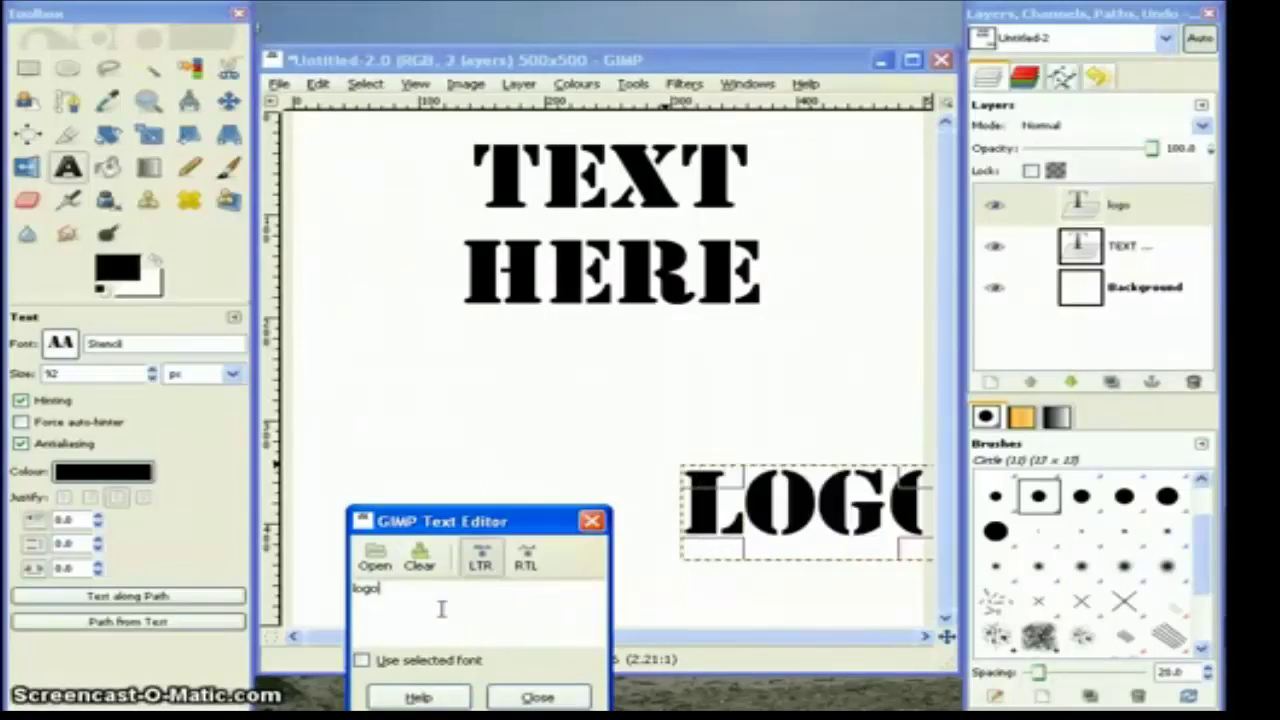
click(185, 486)
click(60, 345)
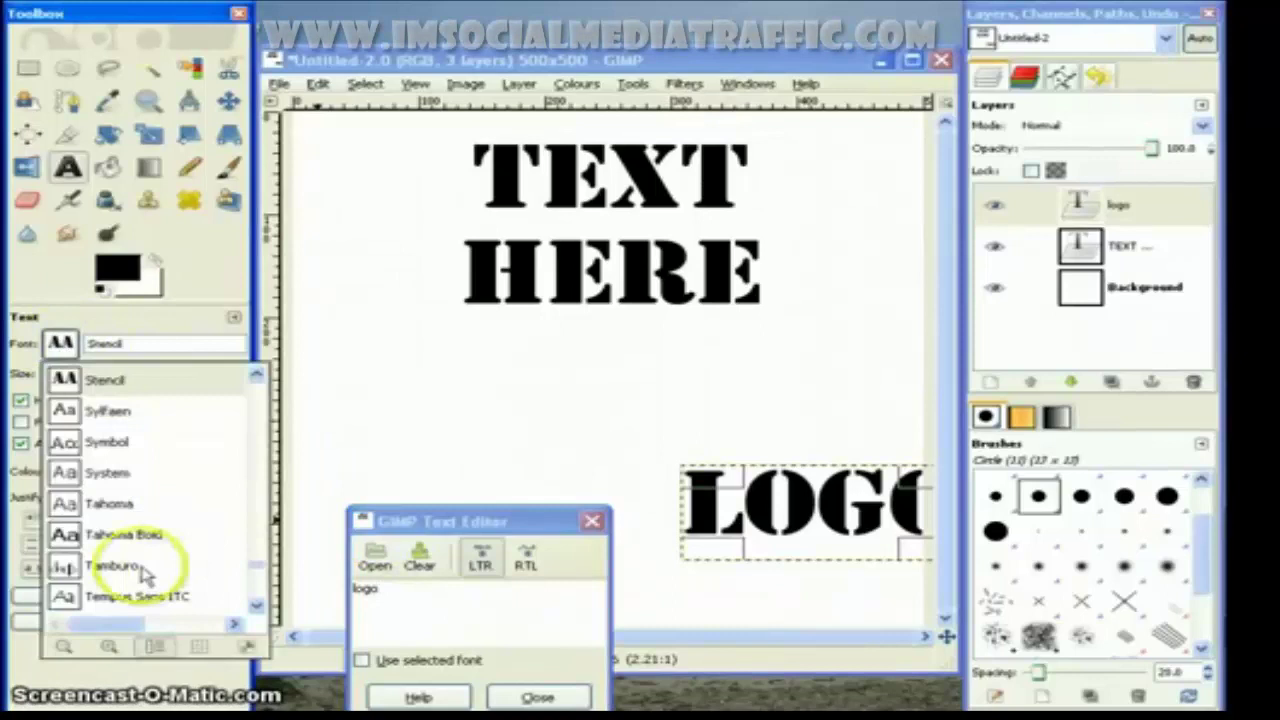
- Set the logo text to the Tahoma font at size 196
click(108, 504)
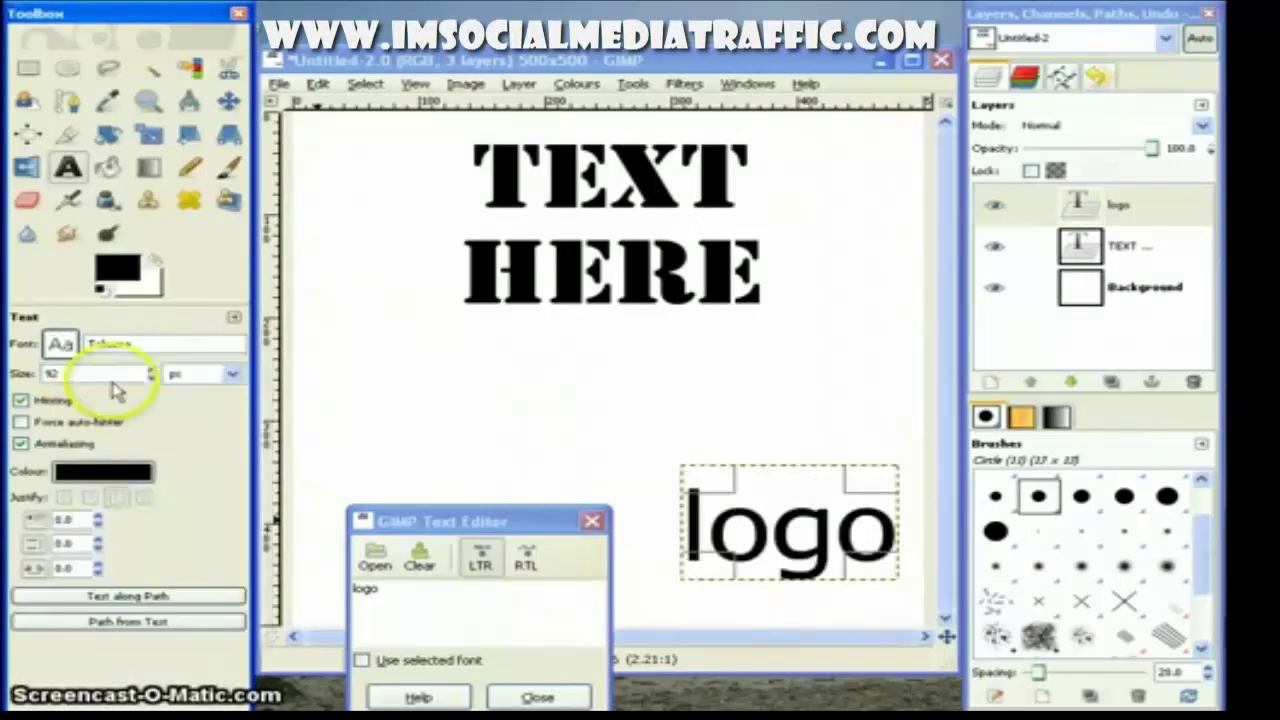
click(152, 368)
click(152, 368)
drag(152, 368, 153, 370)
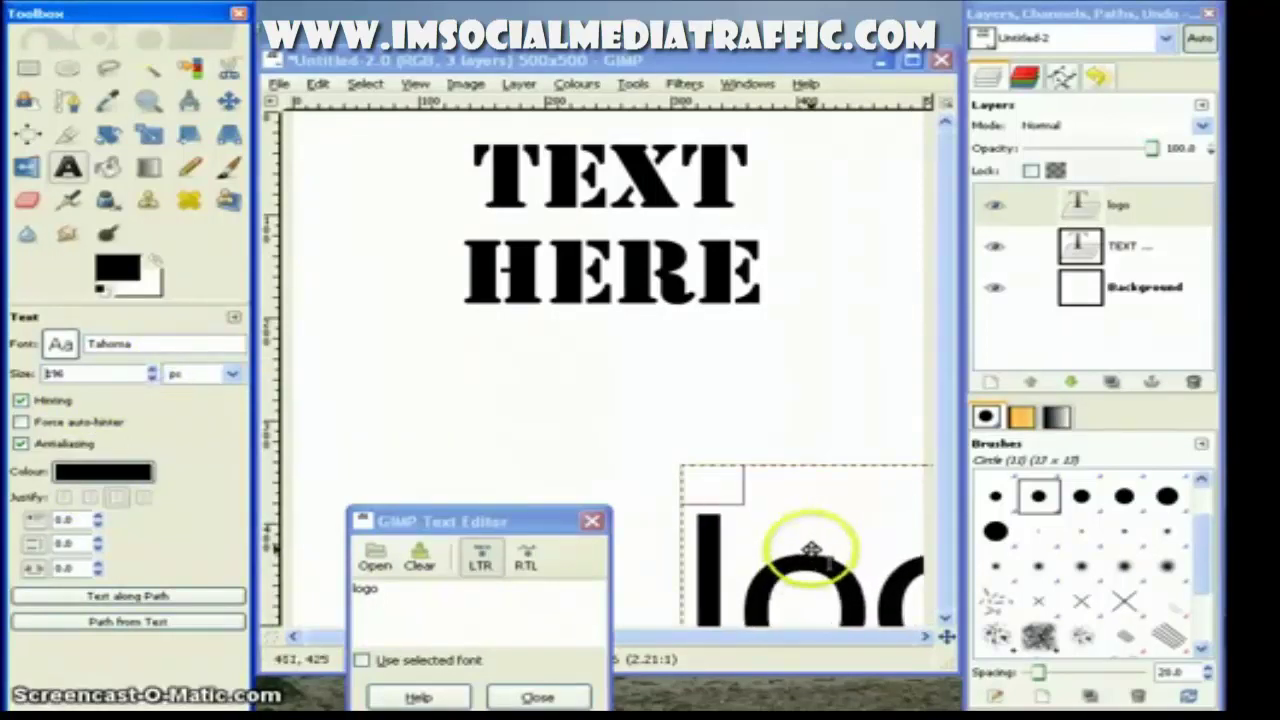
- Move the logo text below HERE, stretch its box across the canvas, and centre it
drag(811, 549, 543, 443)
click(785, 455)
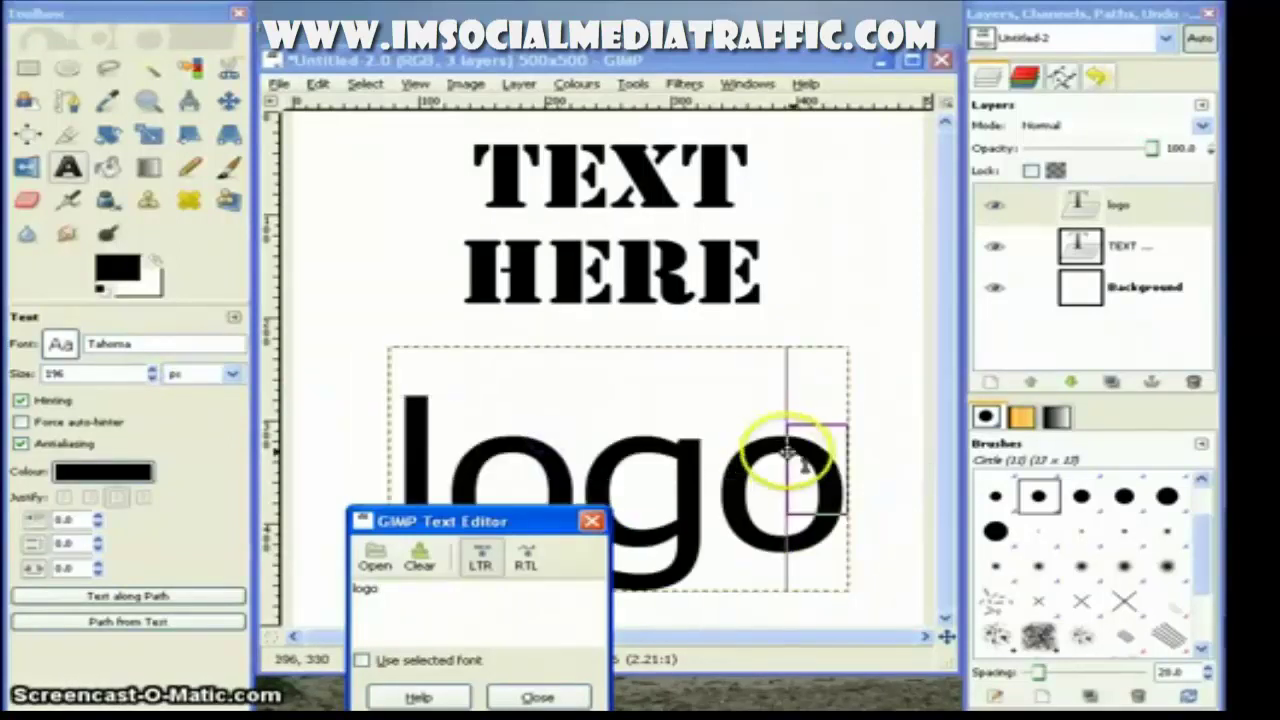
drag(785, 455, 888, 457)
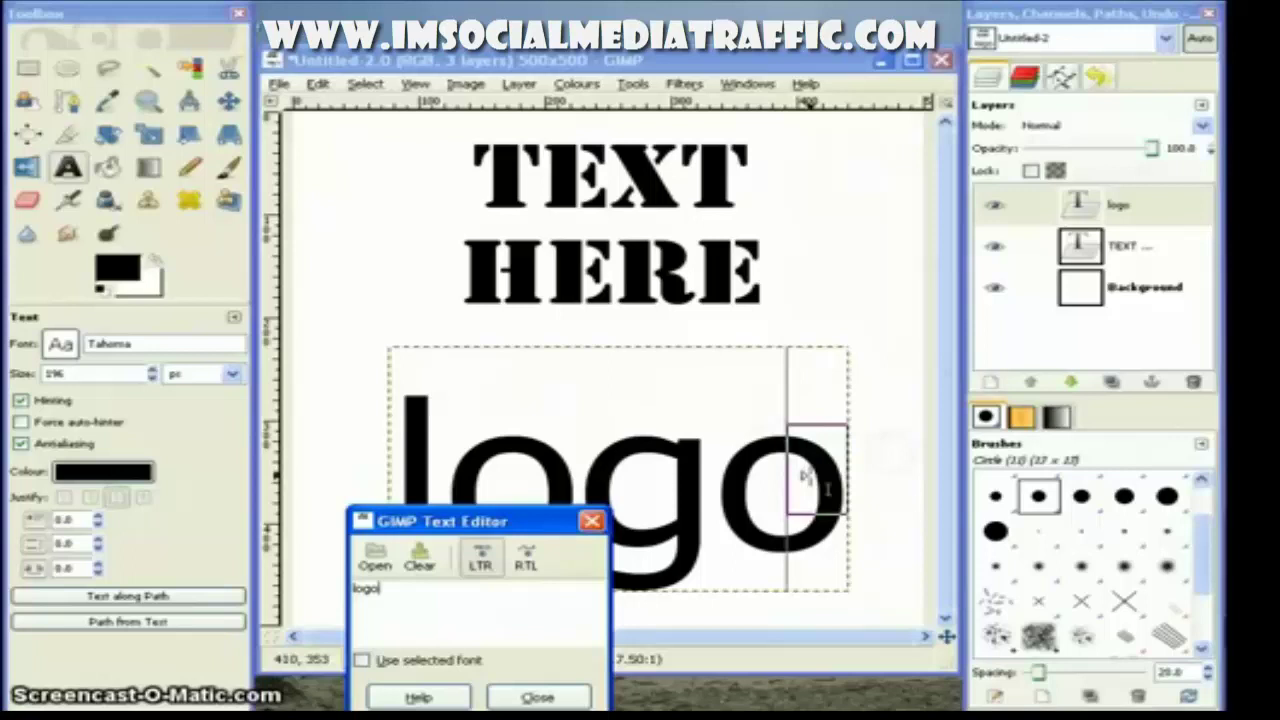
drag(805, 477, 889, 471)
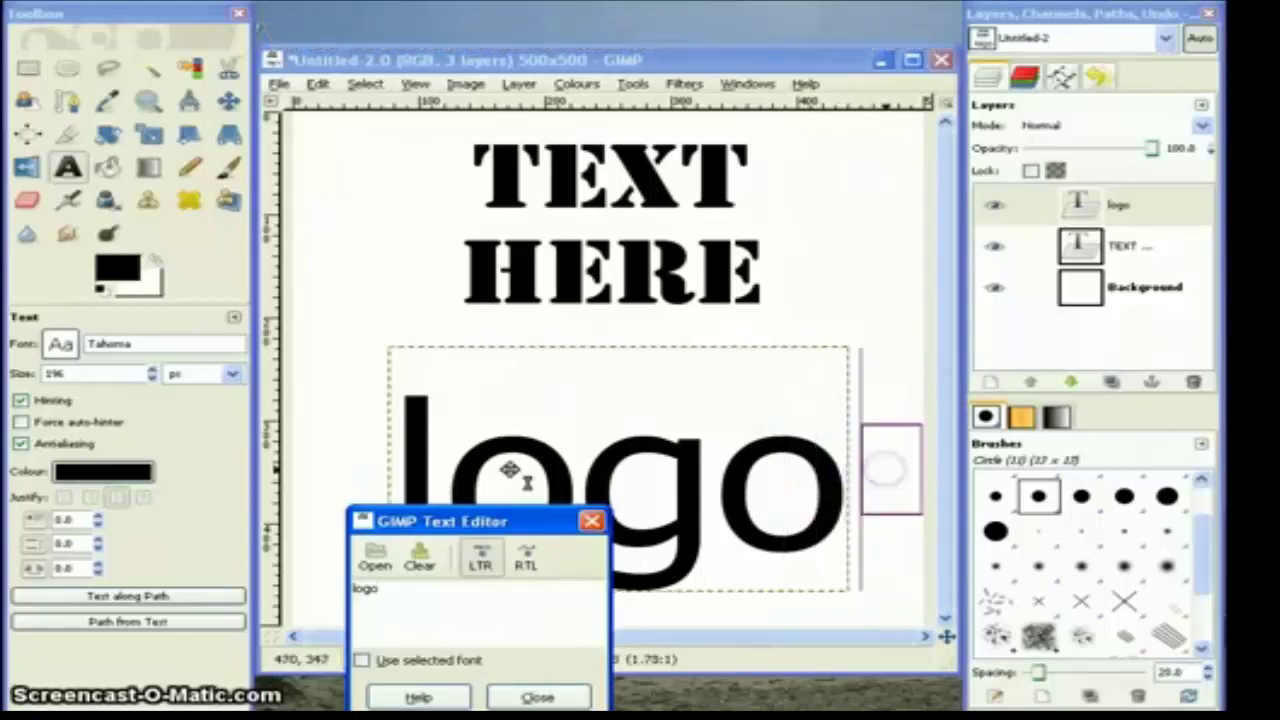
click(462, 468)
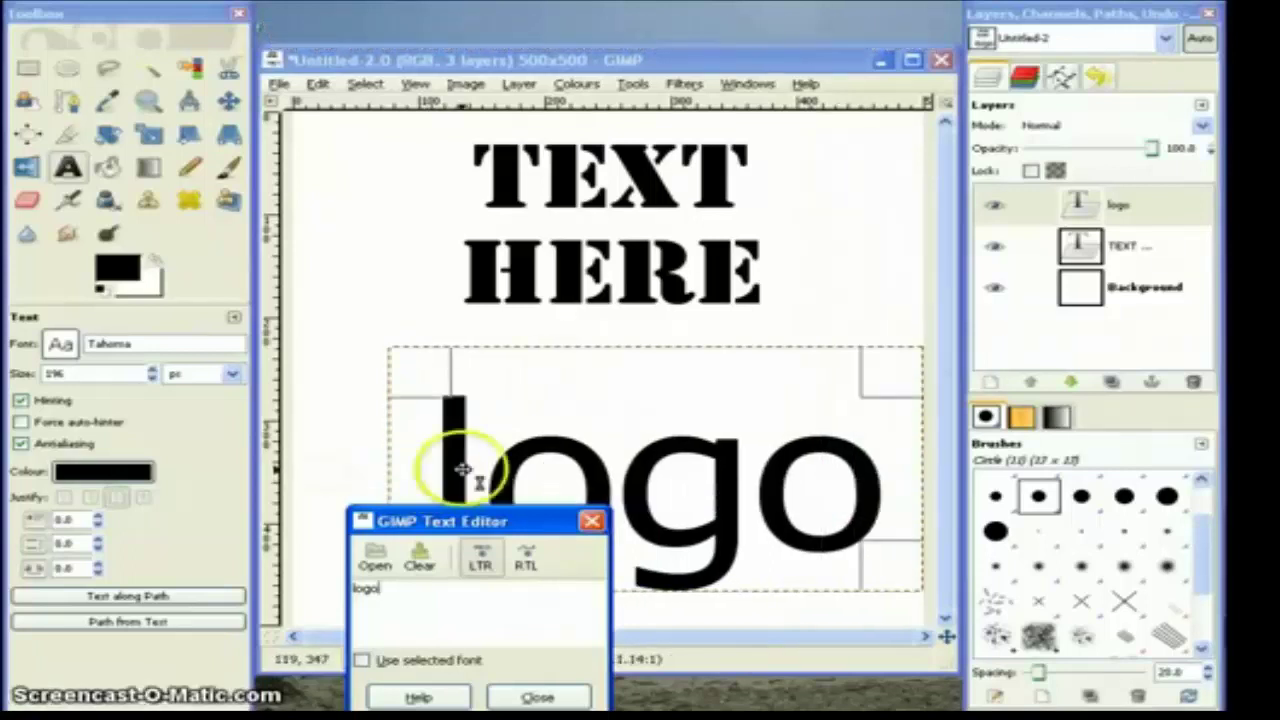
drag(320, 463, 337, 460)
drag(415, 464, 340, 460)
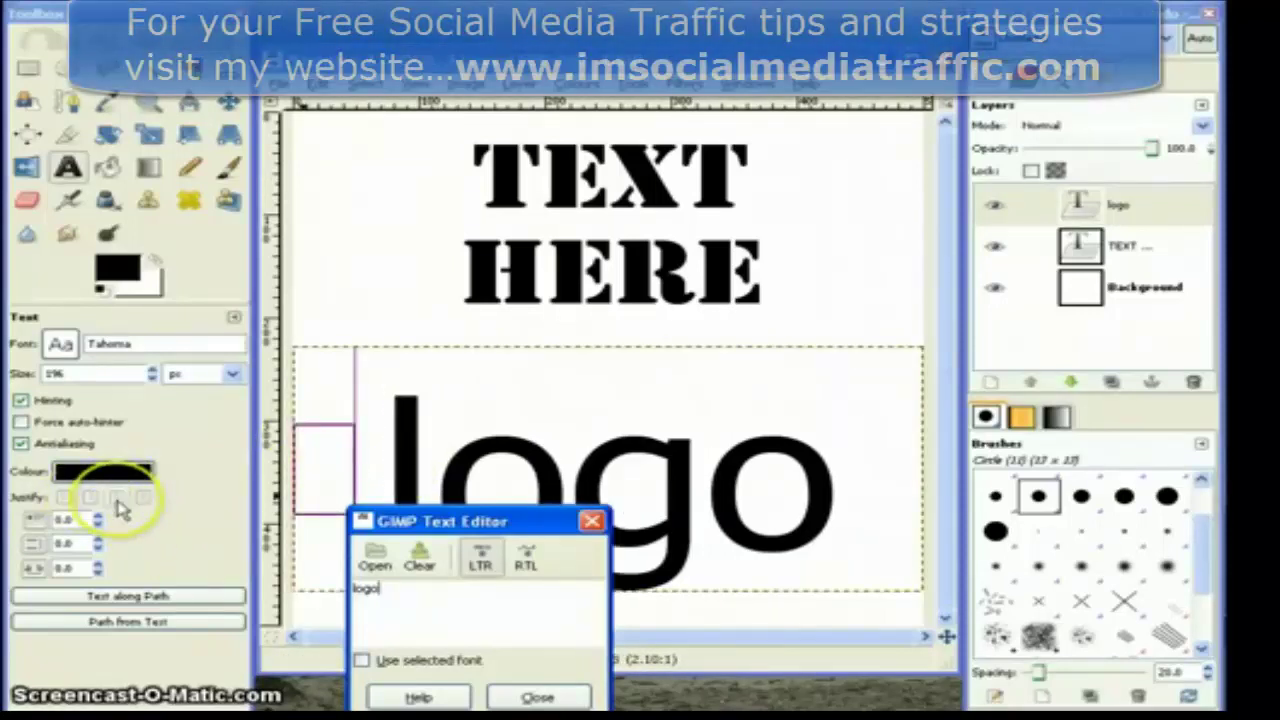
click(118, 500)
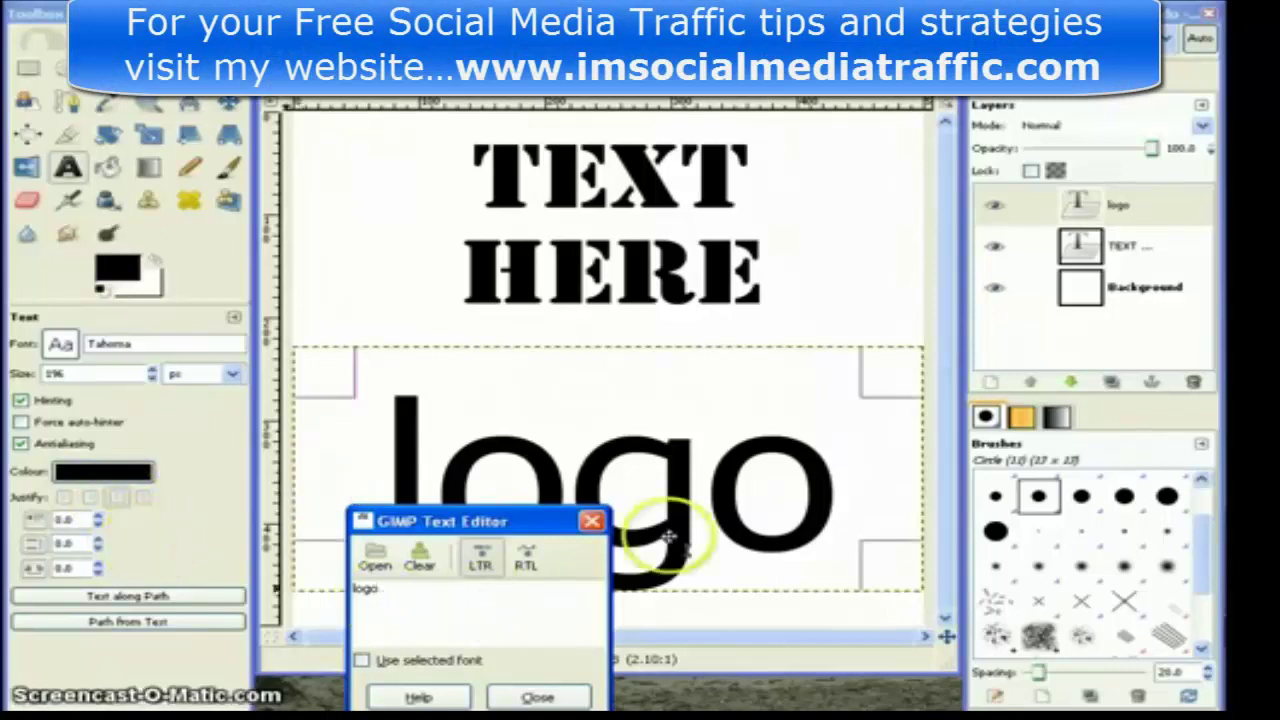
- Close the GIMP Text Editor, keeping the TEXT HERE and logo layers
click(537, 698)
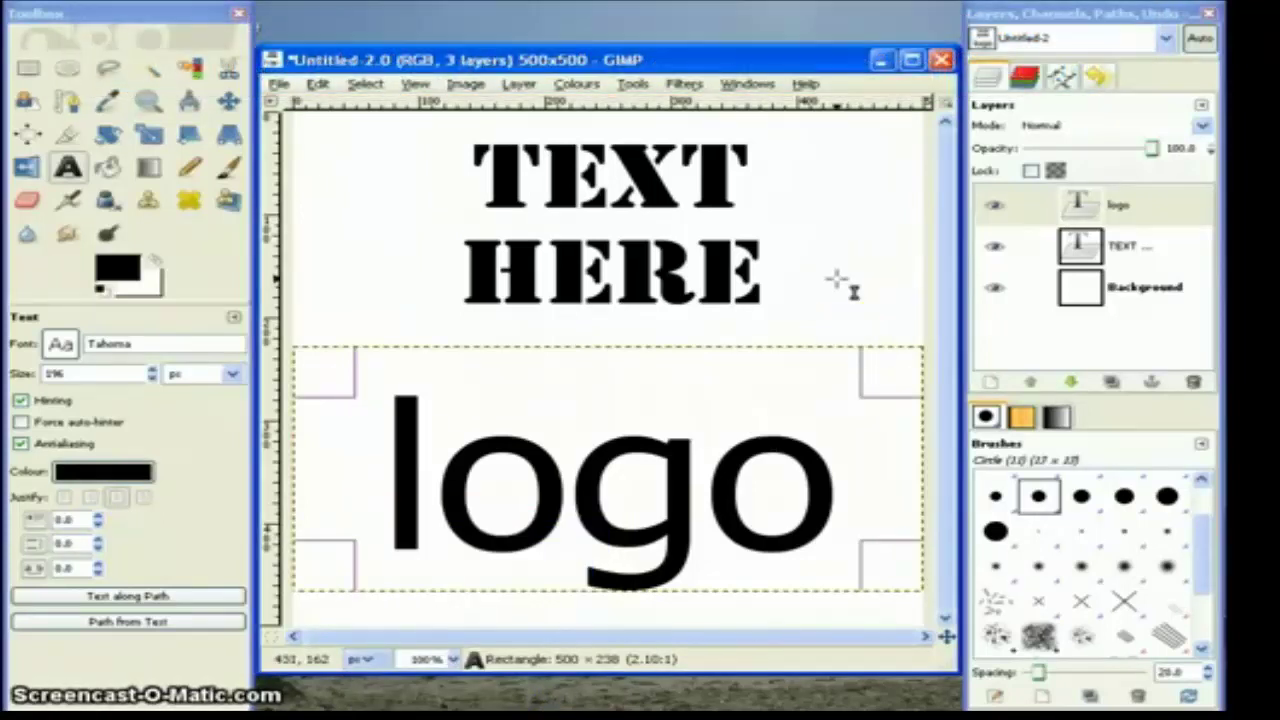
click(994, 291)
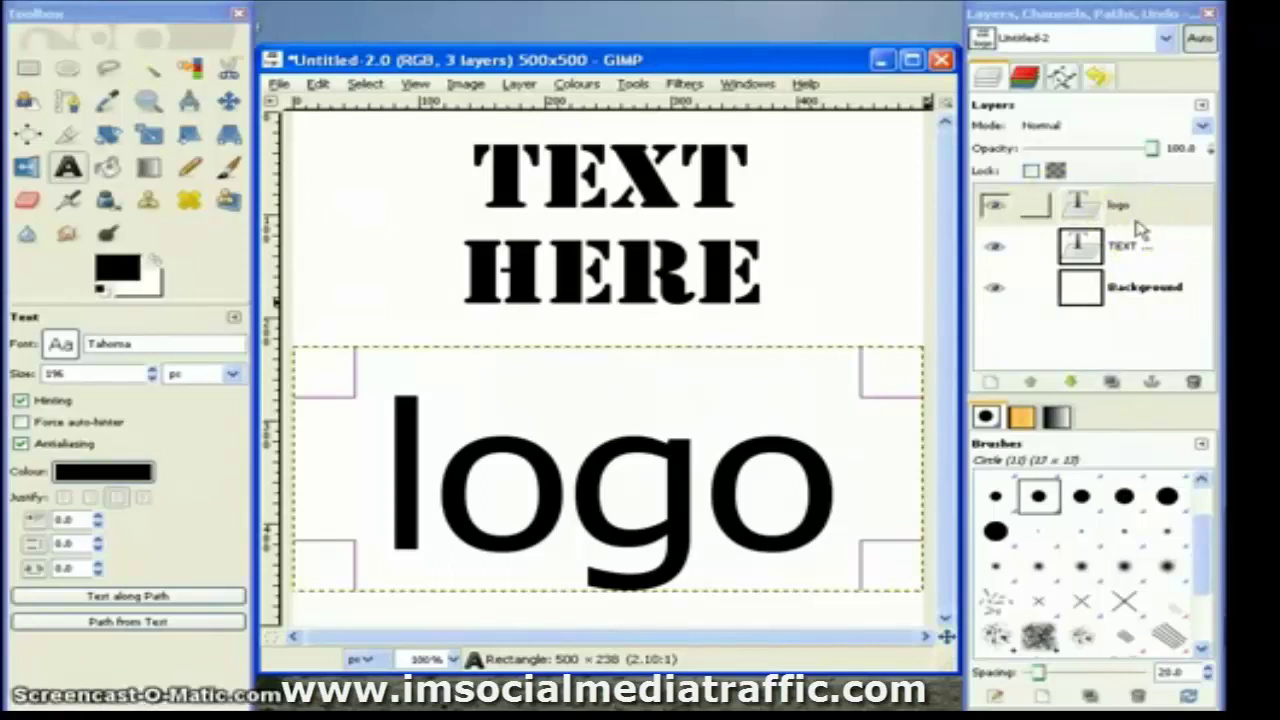
click(1066, 344)
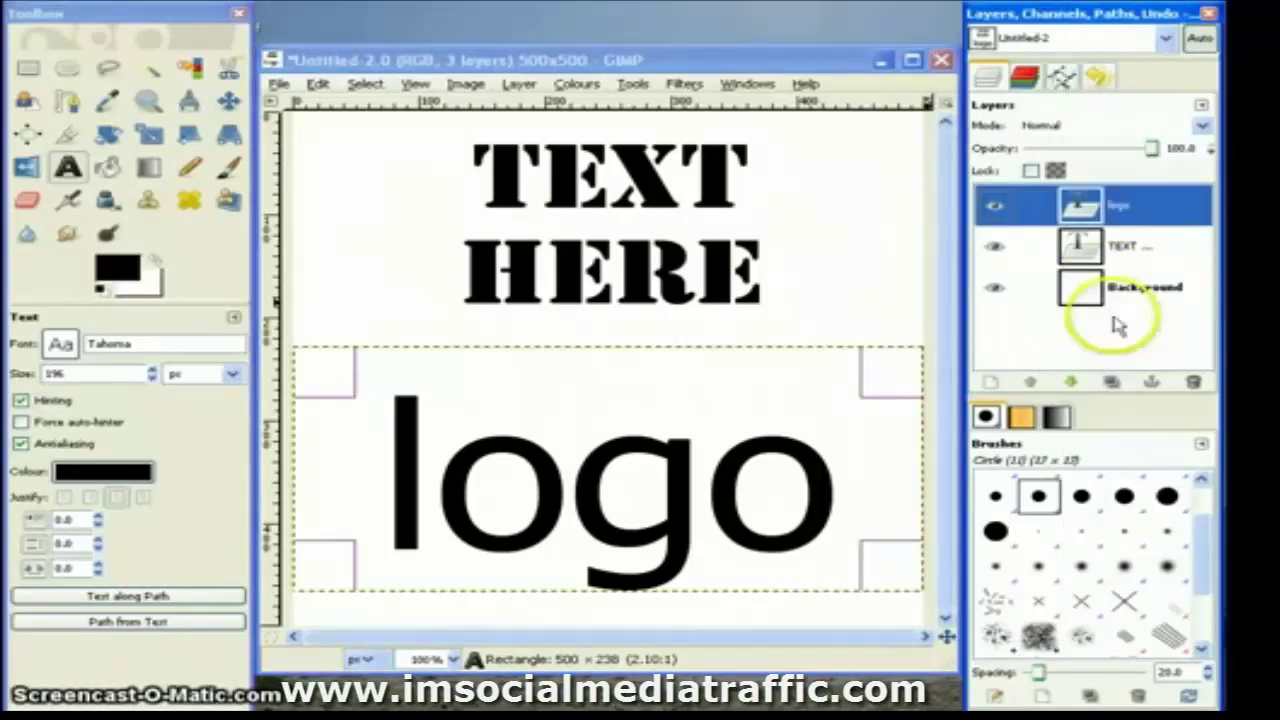
- Create a transparent New Layer and drag it down to sit just above Background
right_click(1088, 347)
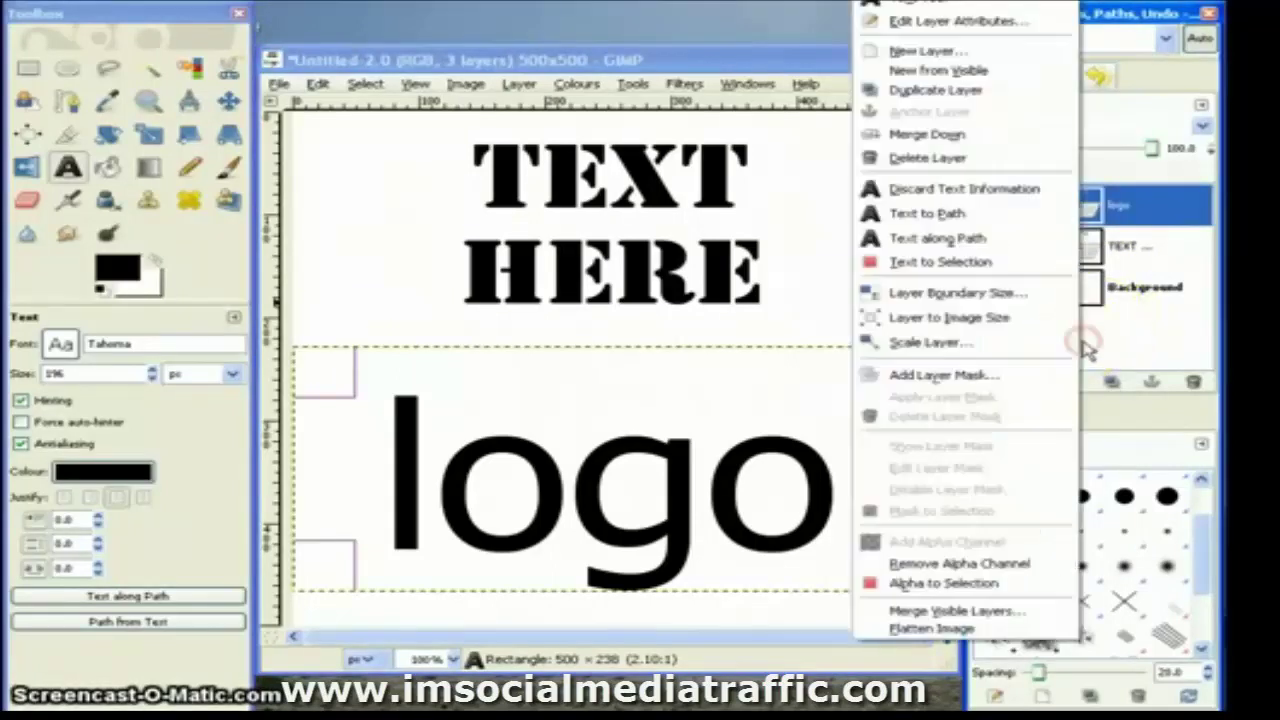
click(925, 52)
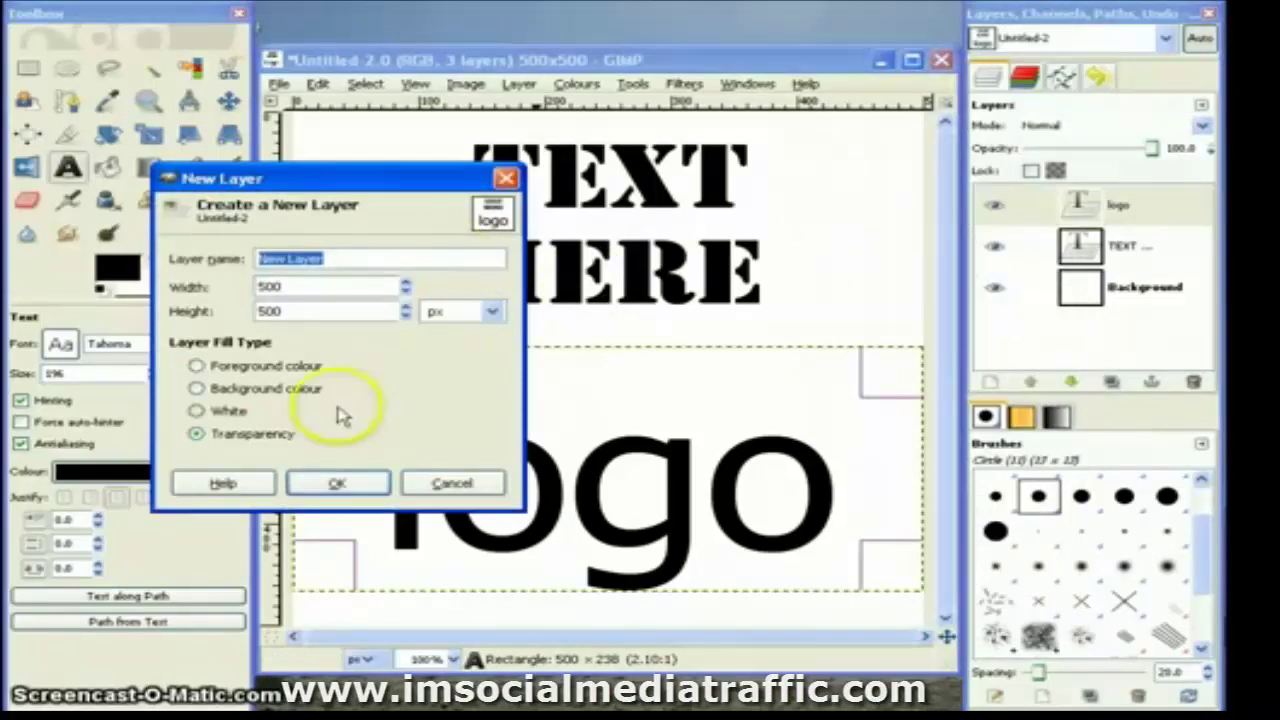
click(337, 483)
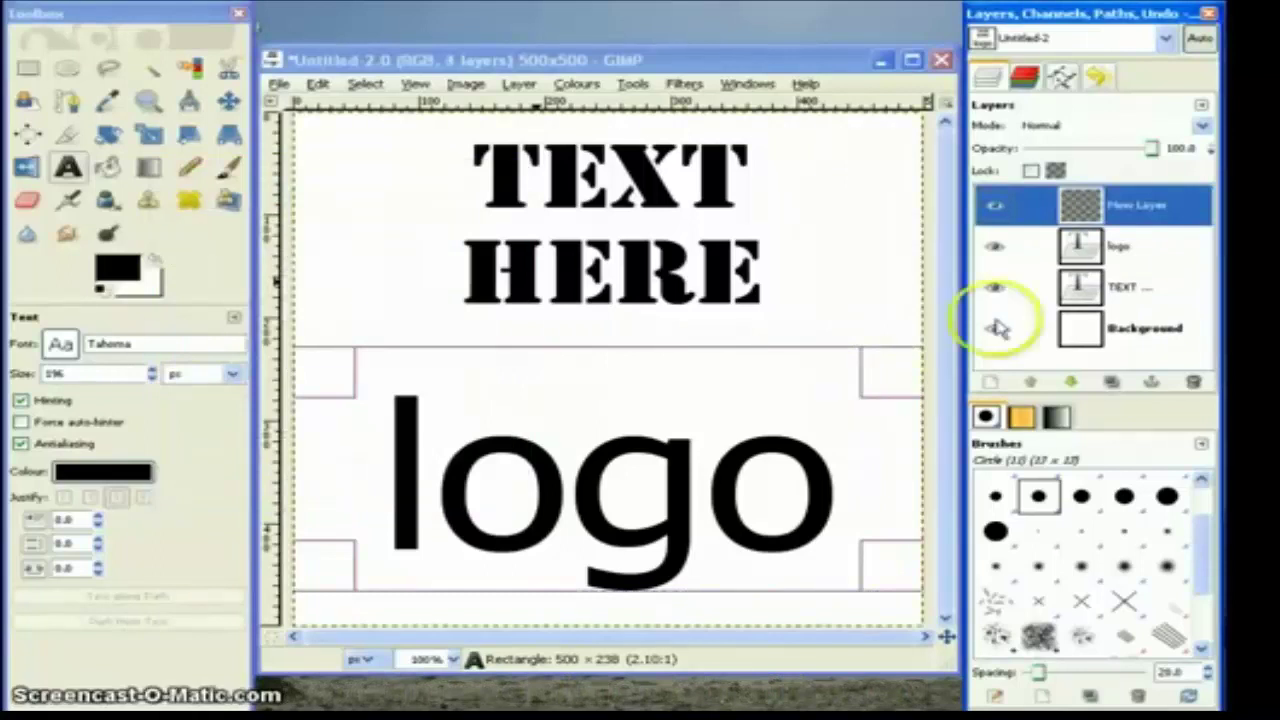
click(1145, 205)
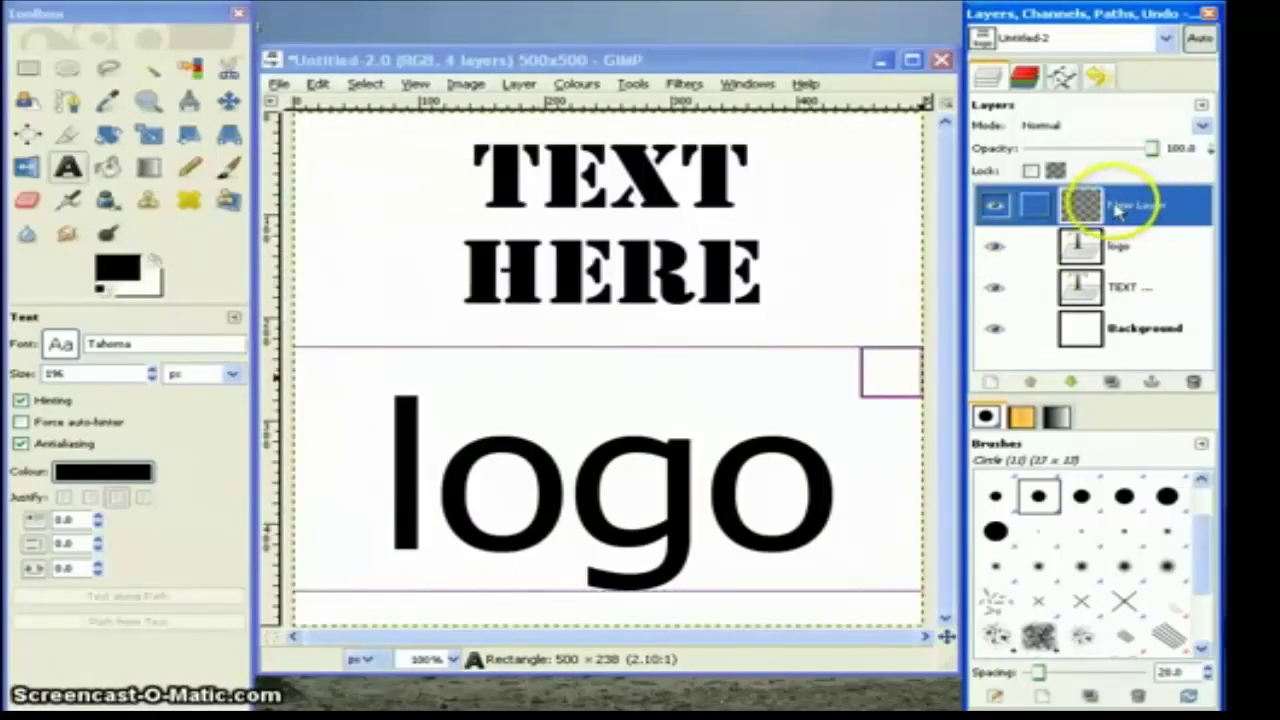
drag(1086, 203, 1078, 319)
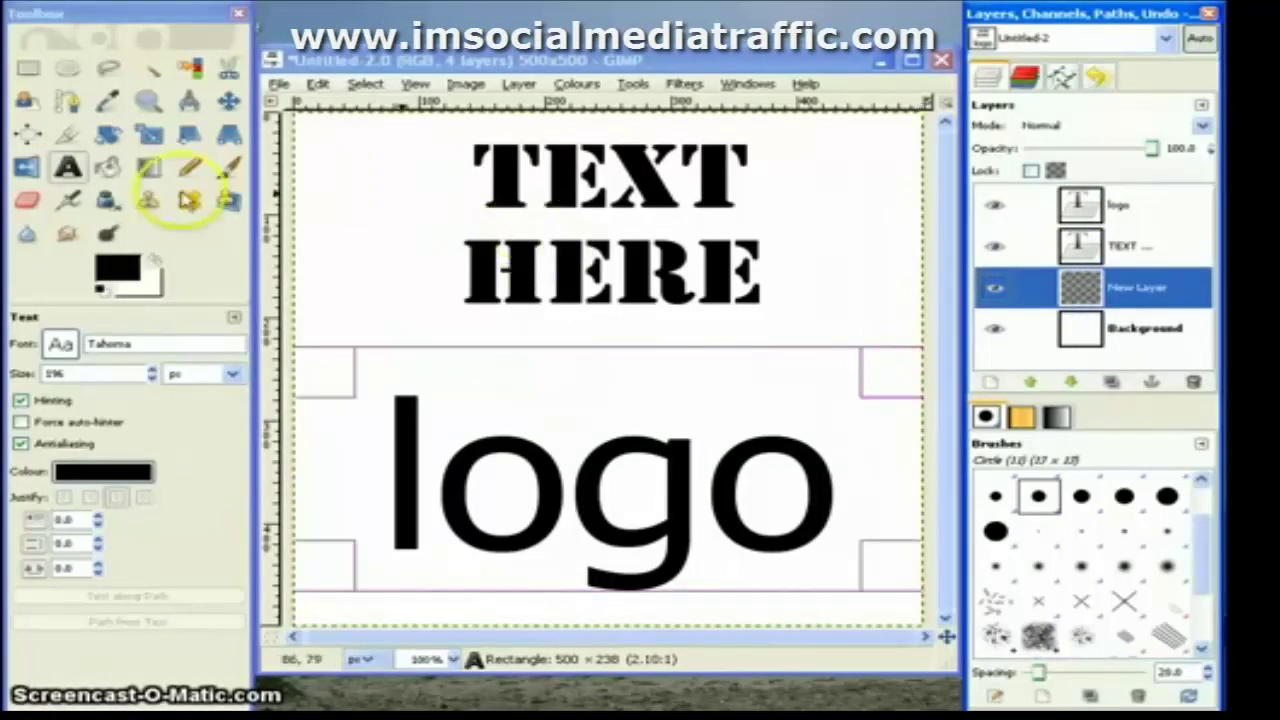
- Set the Paintbrush to the Galaxy (AP) brush with spacing 1.0, undoing the test stroke
click(232, 170)
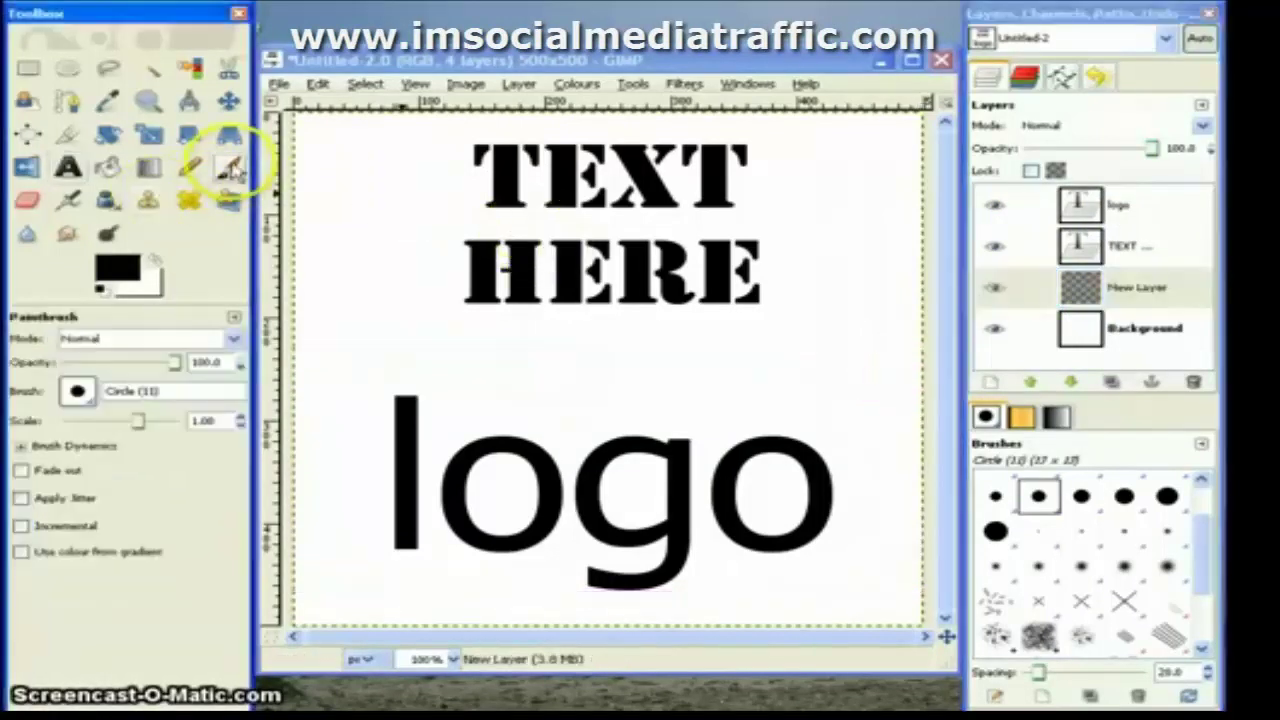
click(996, 636)
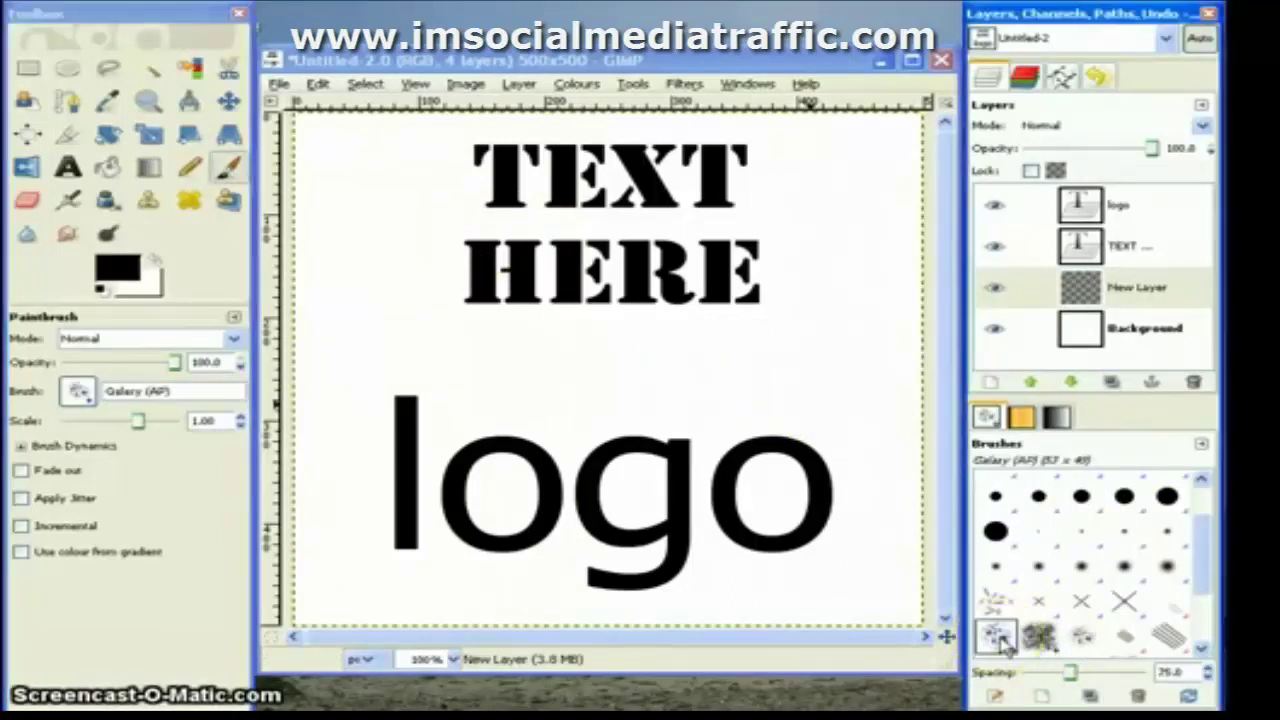
click(466, 372)
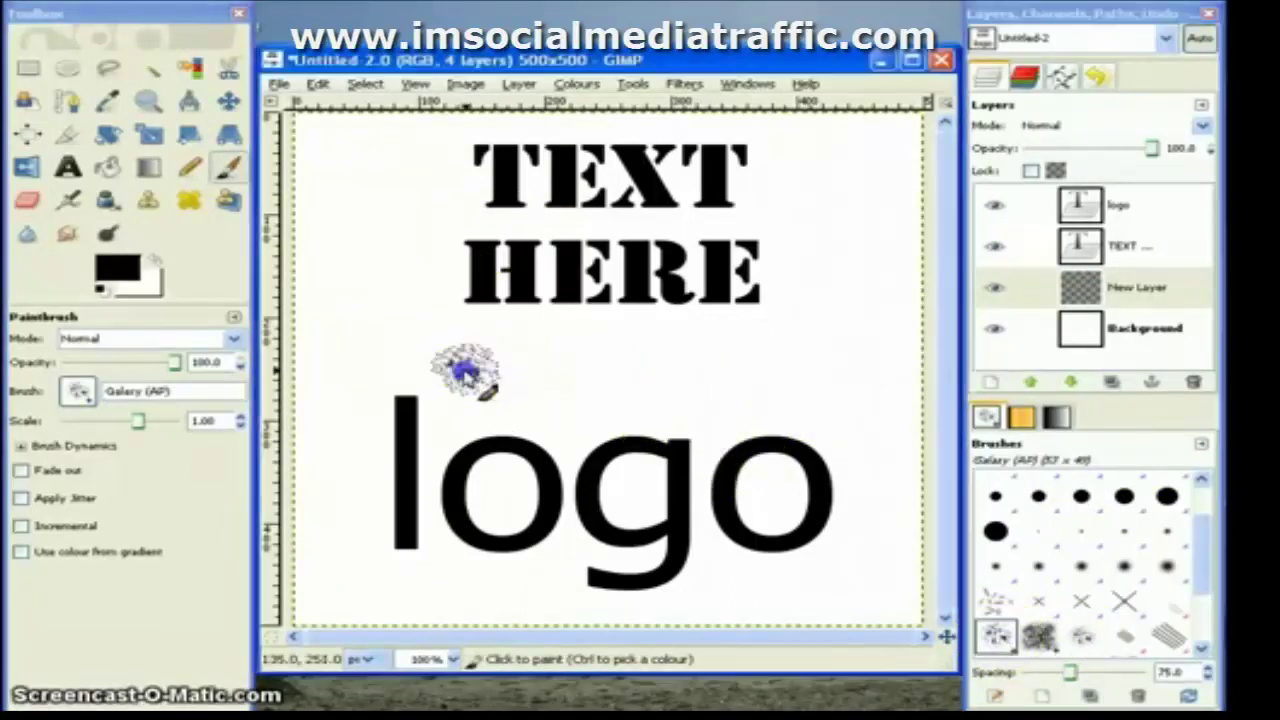
drag(466, 372, 742, 376)
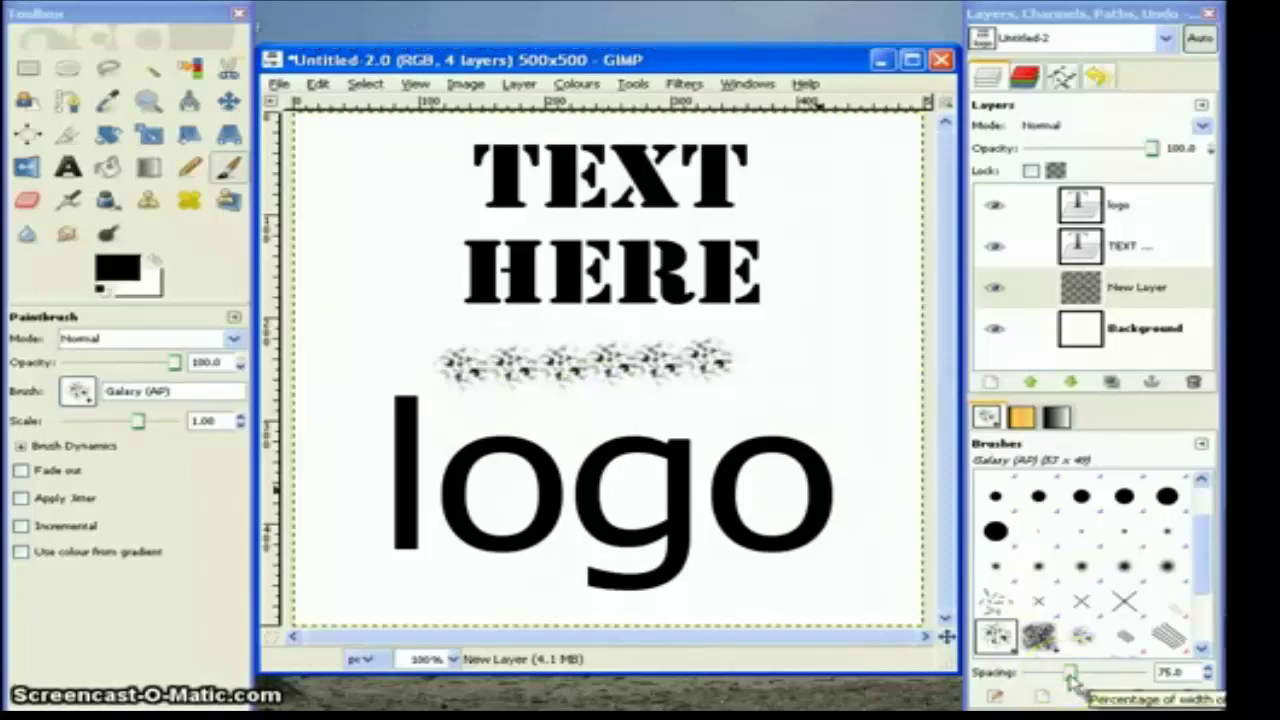
drag(1068, 676, 1008, 678)
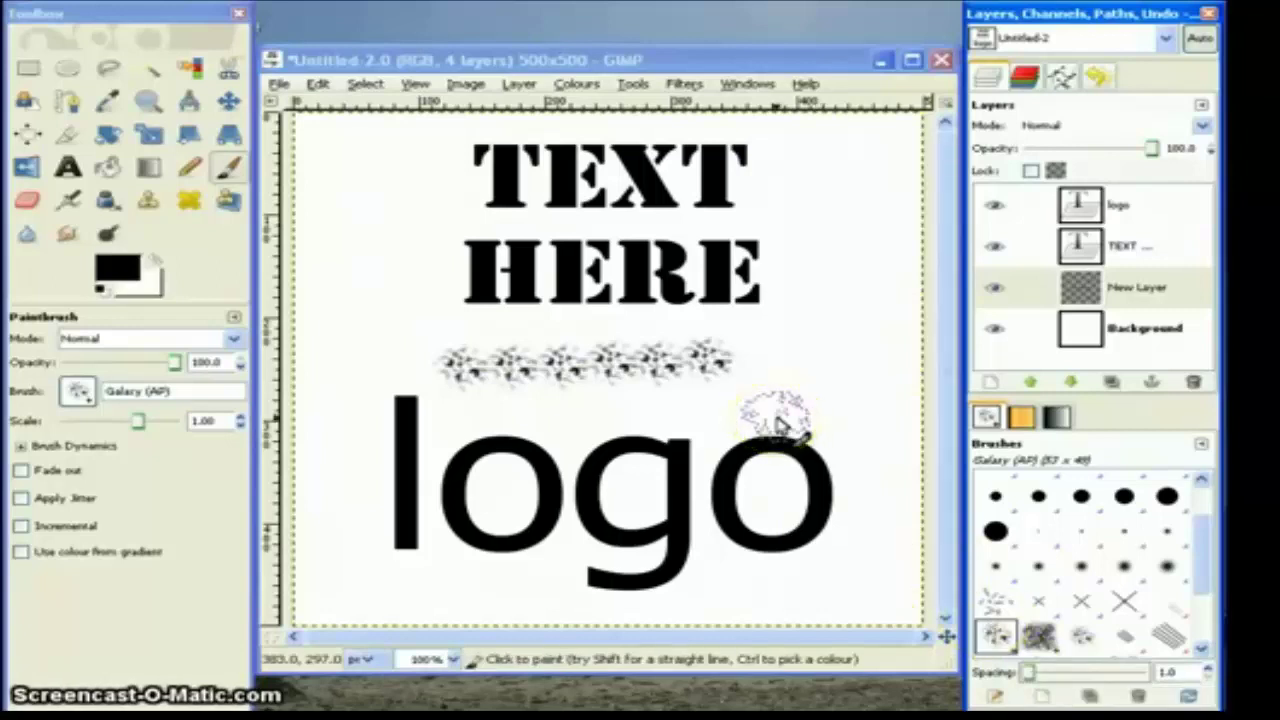
key(ctrl+z)
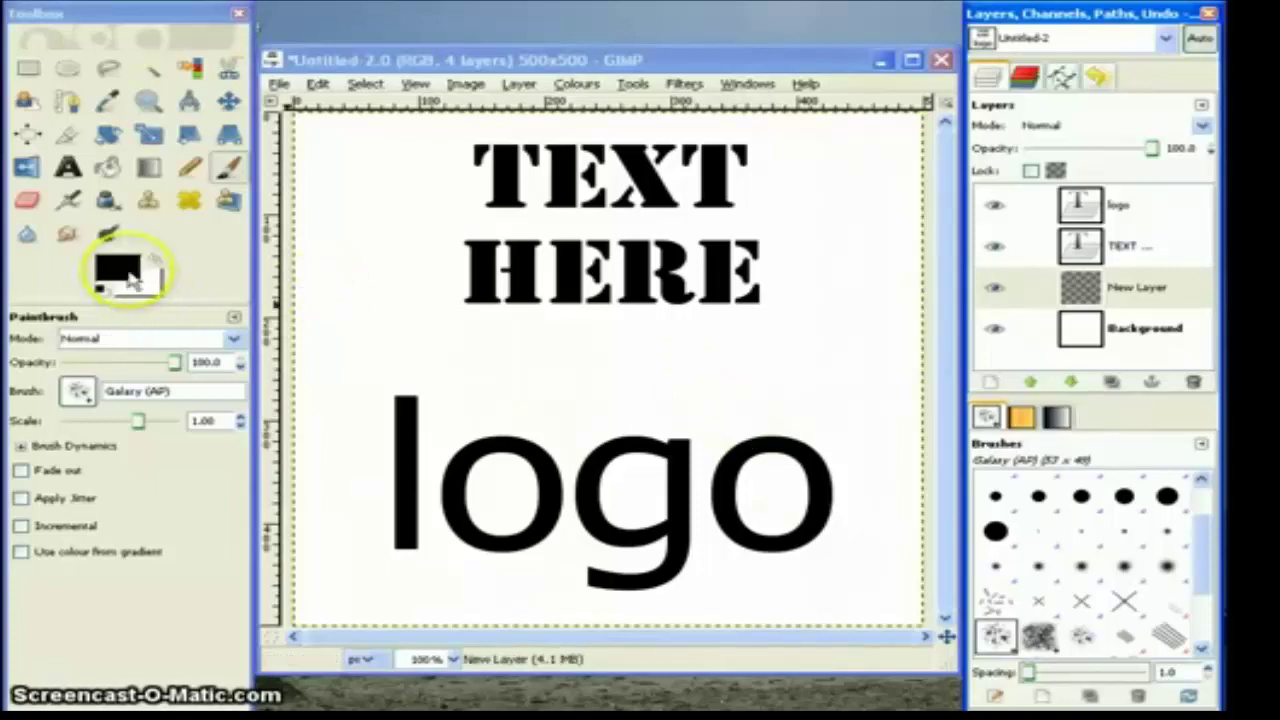
- Change the foreground colour from black to a dark maroon red
click(130, 280)
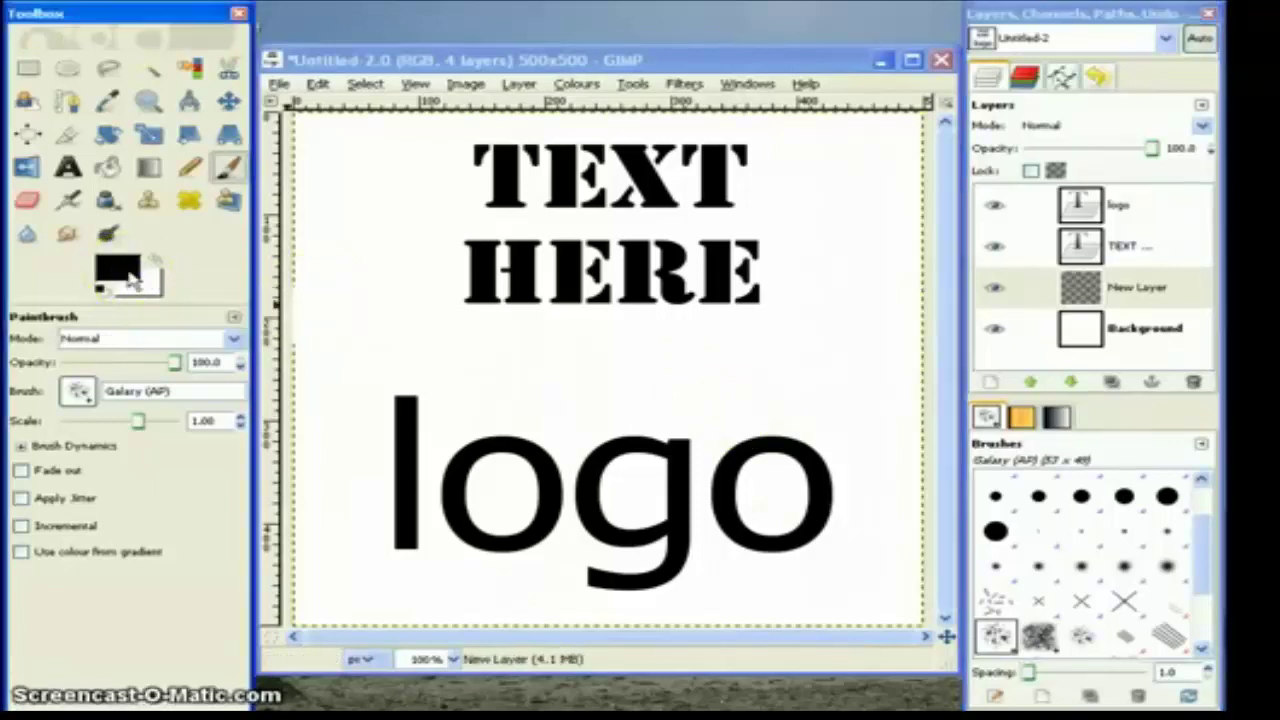
click(550, 368)
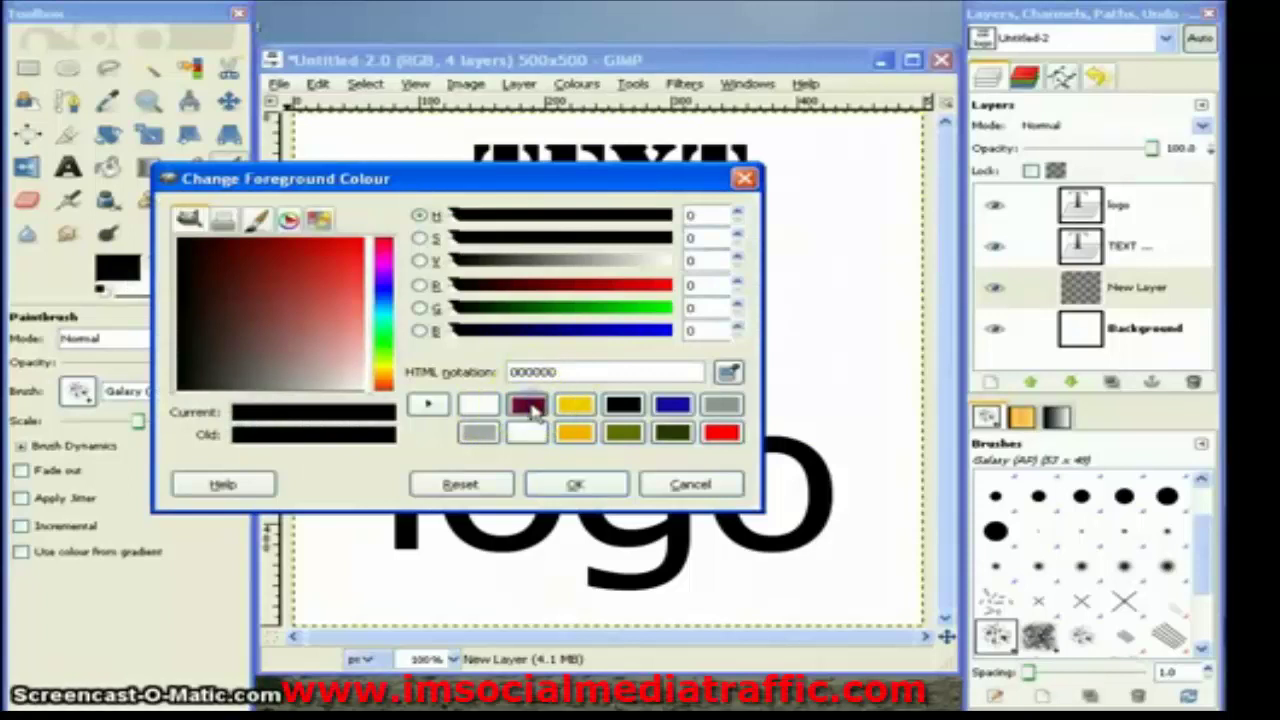
click(527, 405)
click(575, 485)
click(455, 278)
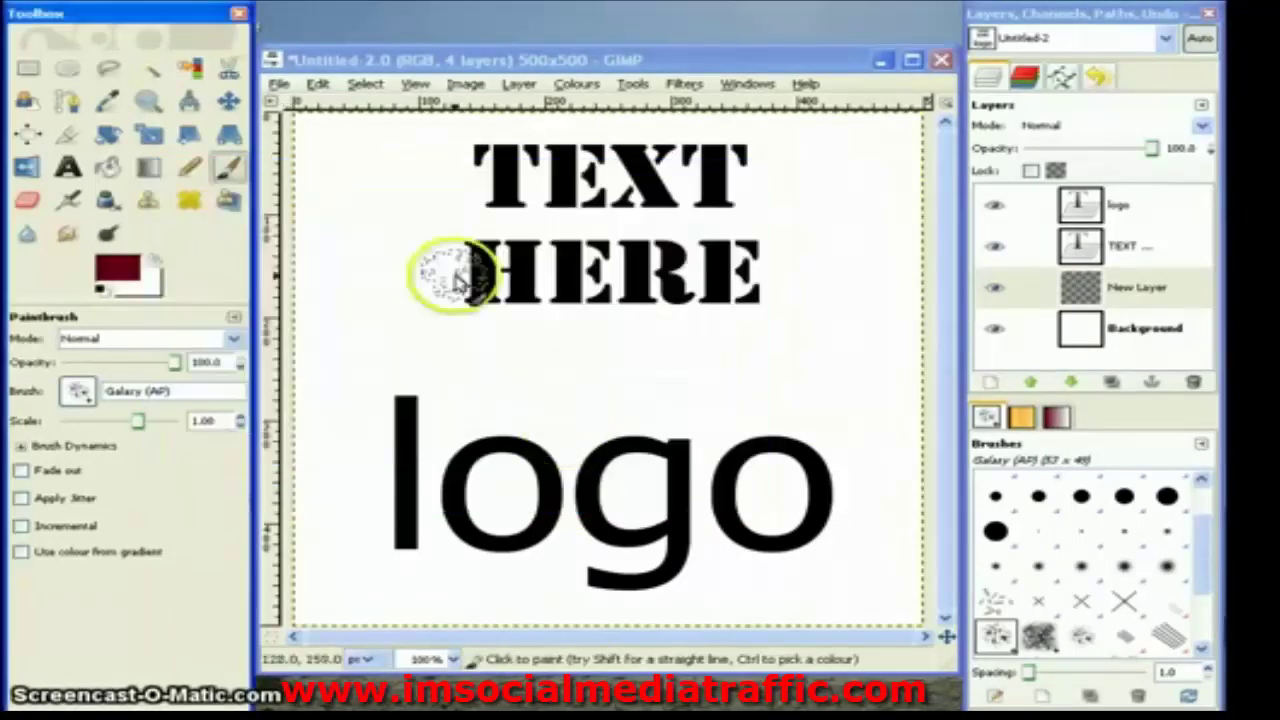
- Make New Layer the painting target, then undo a trial dark red stroke across TEXT
click(1020, 288)
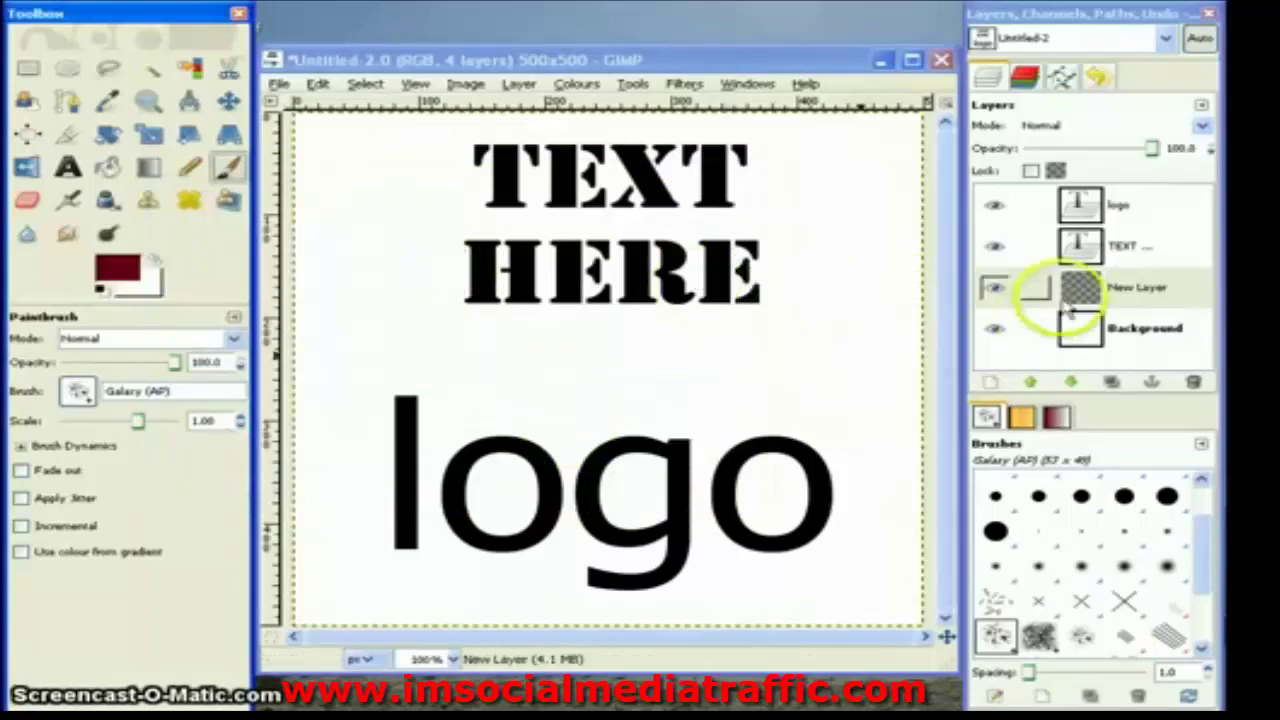
click(1150, 289)
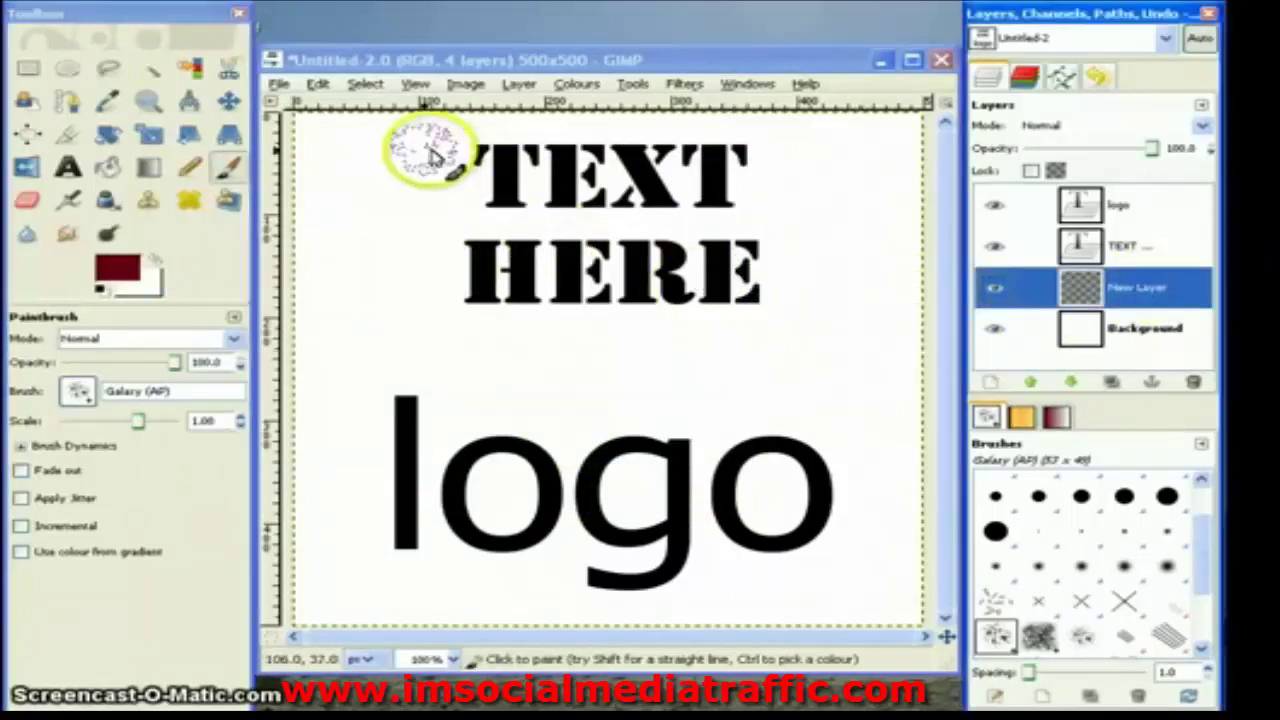
mouse_move(348, 152)
mouse_down()
mouse_move(823, 177)
mouse_move(733, 205)
mouse_move(429, 194)
mouse_move(457, 251)
mouse_move(700, 255)
mouse_up()
mouse_move(471, 286)
mouse_down()
mouse_move(443, 300)
mouse_move(450, 312)
mouse_up()
key(ctrl+z)
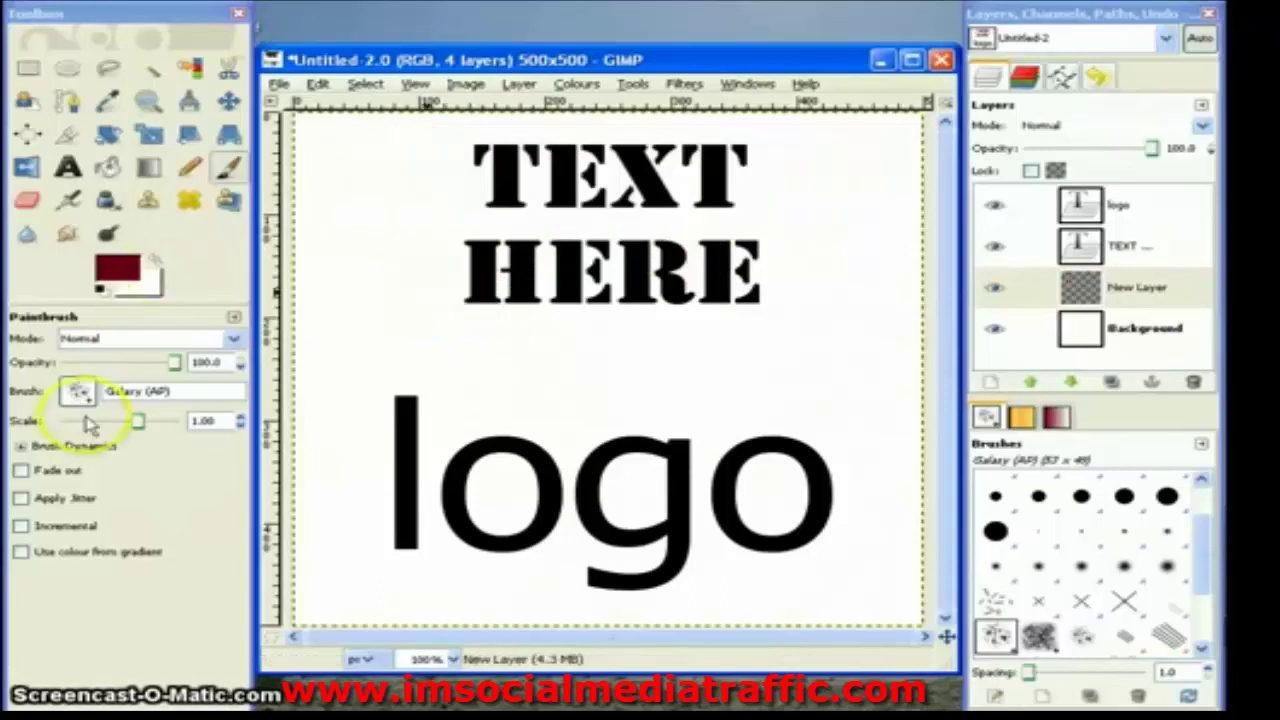
- Enlarge the Galaxy paintbrush to scale 2.72
drag(140, 430, 147, 428)
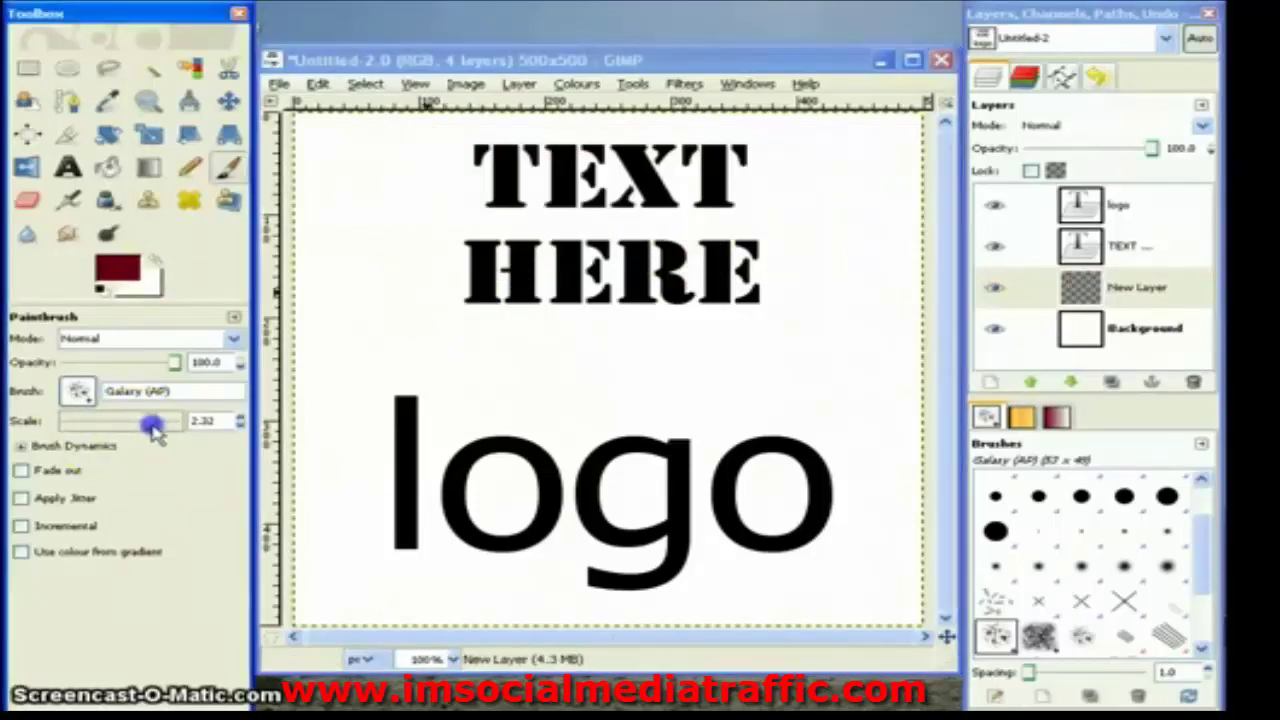
click(447, 352)
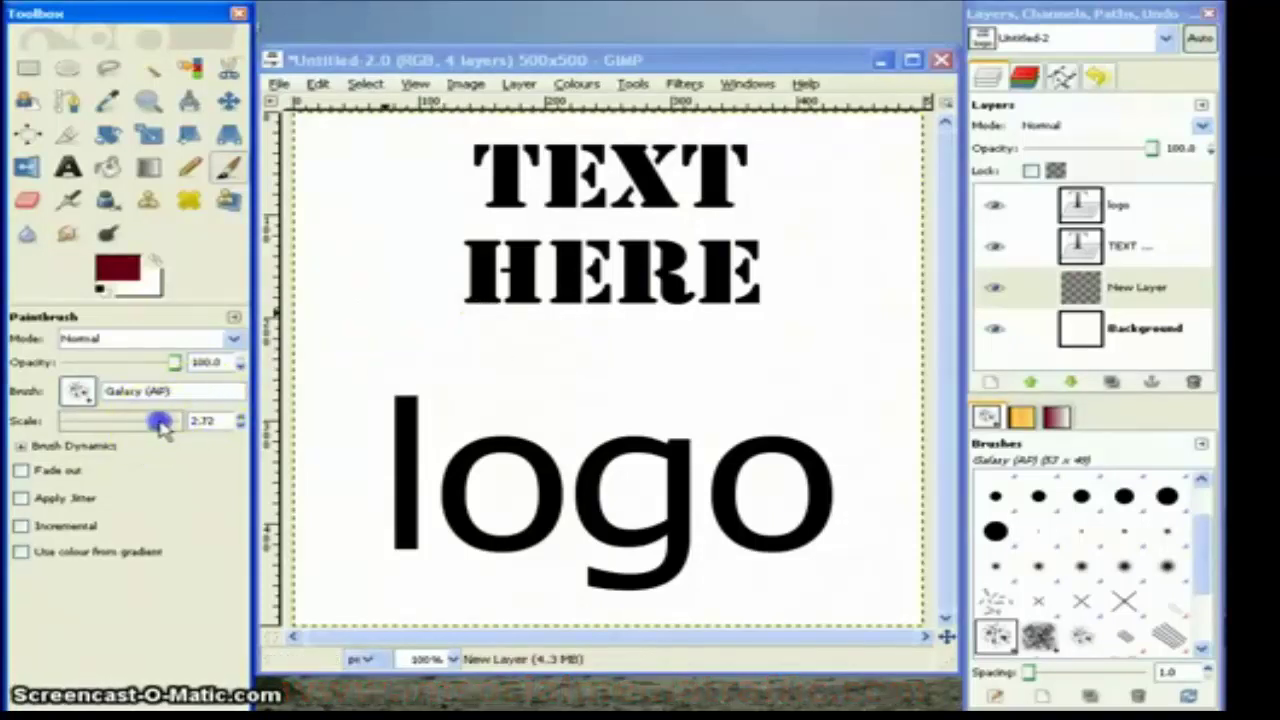
click(405, 204)
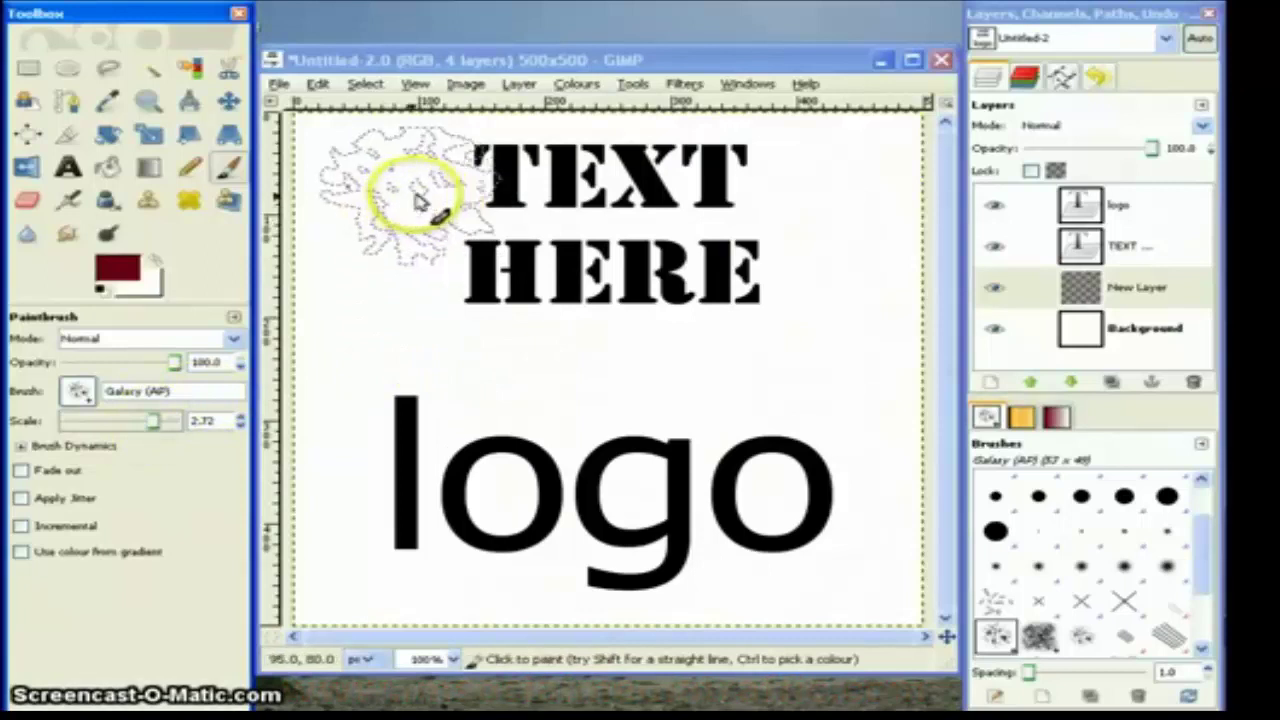
- Paint dark red strokes across TEXT, HERE, the area above logo and behind logo
mouse_move(405, 204)
mouse_down()
mouse_move(680, 189)
mouse_move(837, 200)
mouse_up()
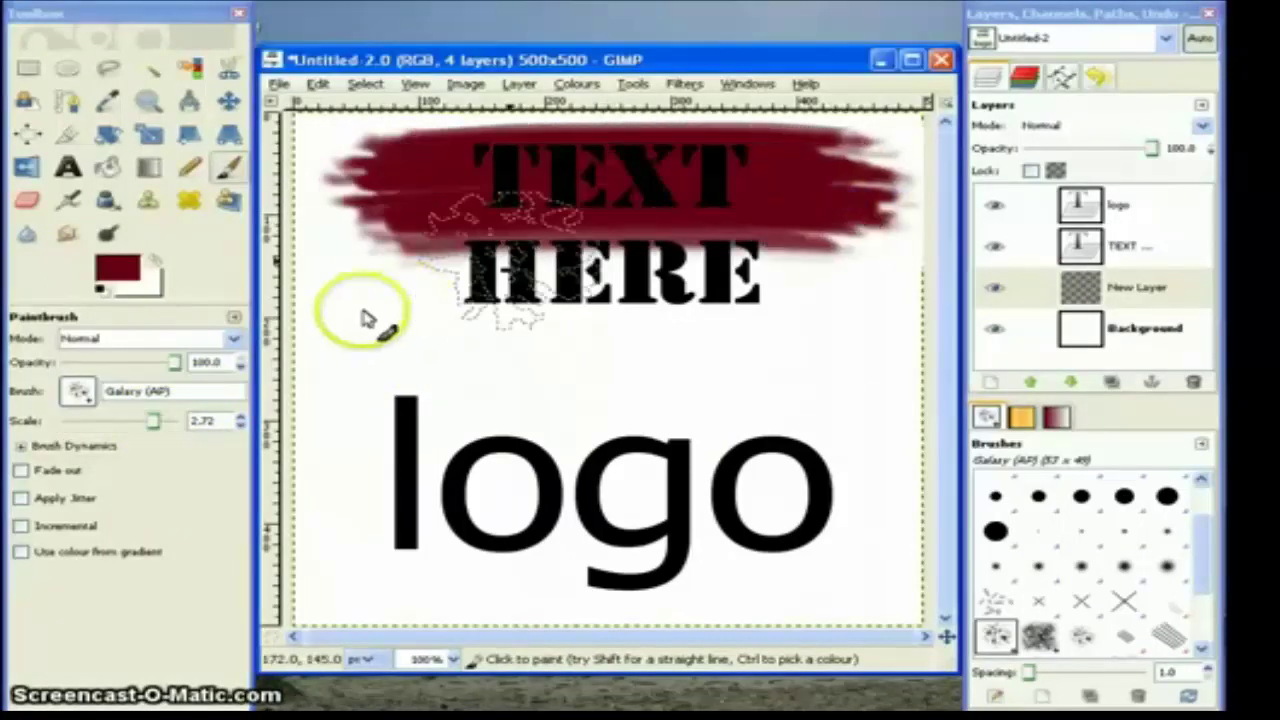
mouse_move(568, 290)
mouse_down()
mouse_move(800, 285)
mouse_move(880, 295)
mouse_up()
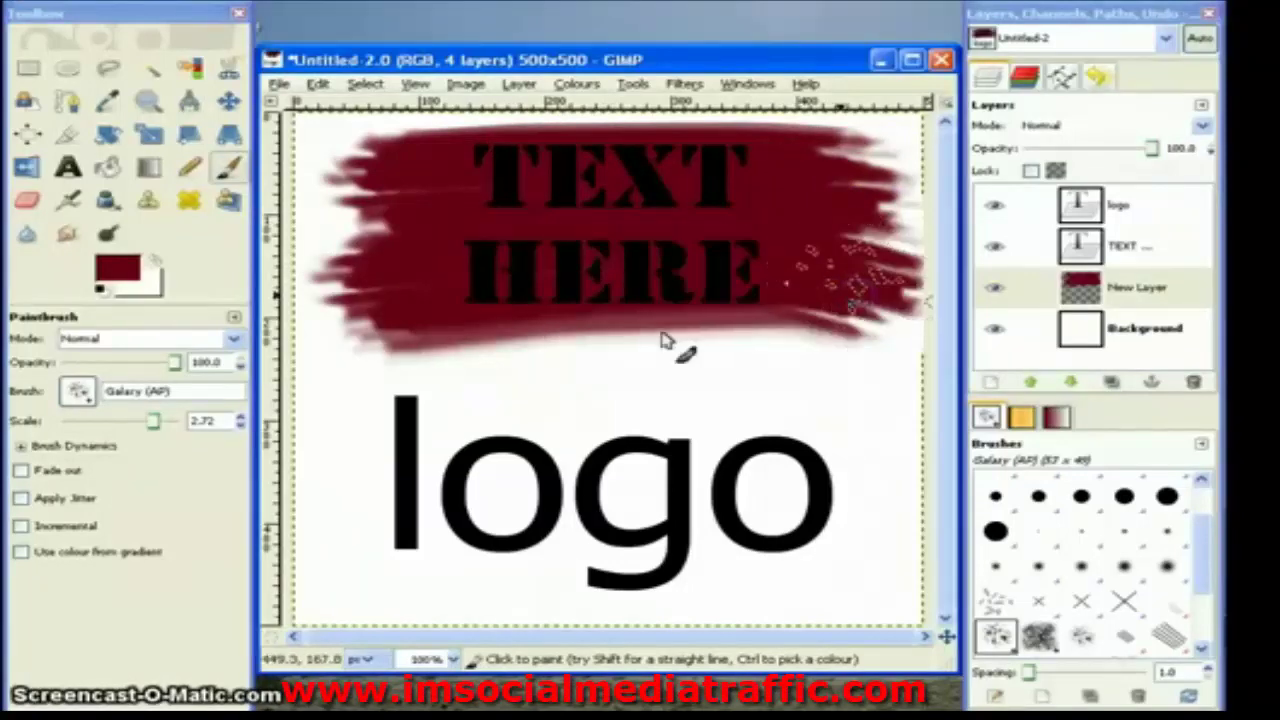
mouse_move(384, 415)
mouse_down()
mouse_move(657, 377)
mouse_move(791, 380)
mouse_up()
drag(414, 529, 420, 508)
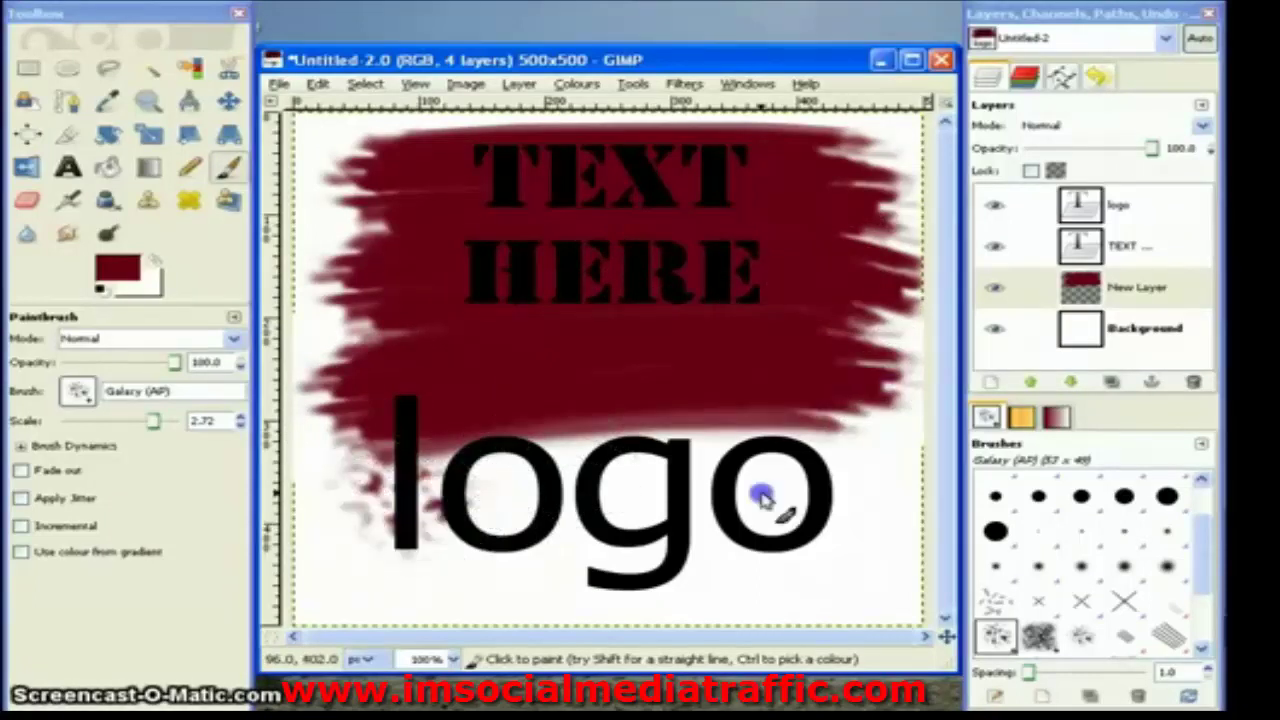
mouse_move(762, 500)
mouse_down()
mouse_move(843, 509)
mouse_move(834, 500)
mouse_up()
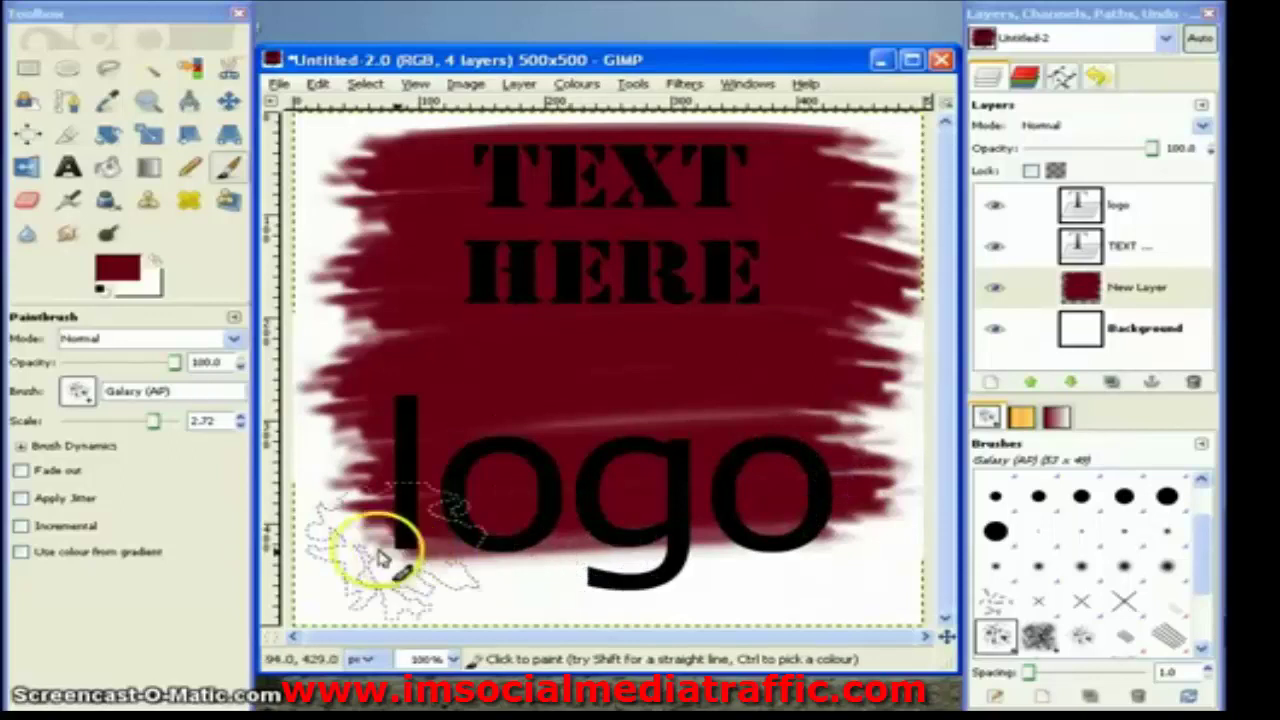
- Fill the remaining white areas below logo and cover the light streak with red
click(380, 556)
shift+click(605, 555)
shift+click(800, 529)
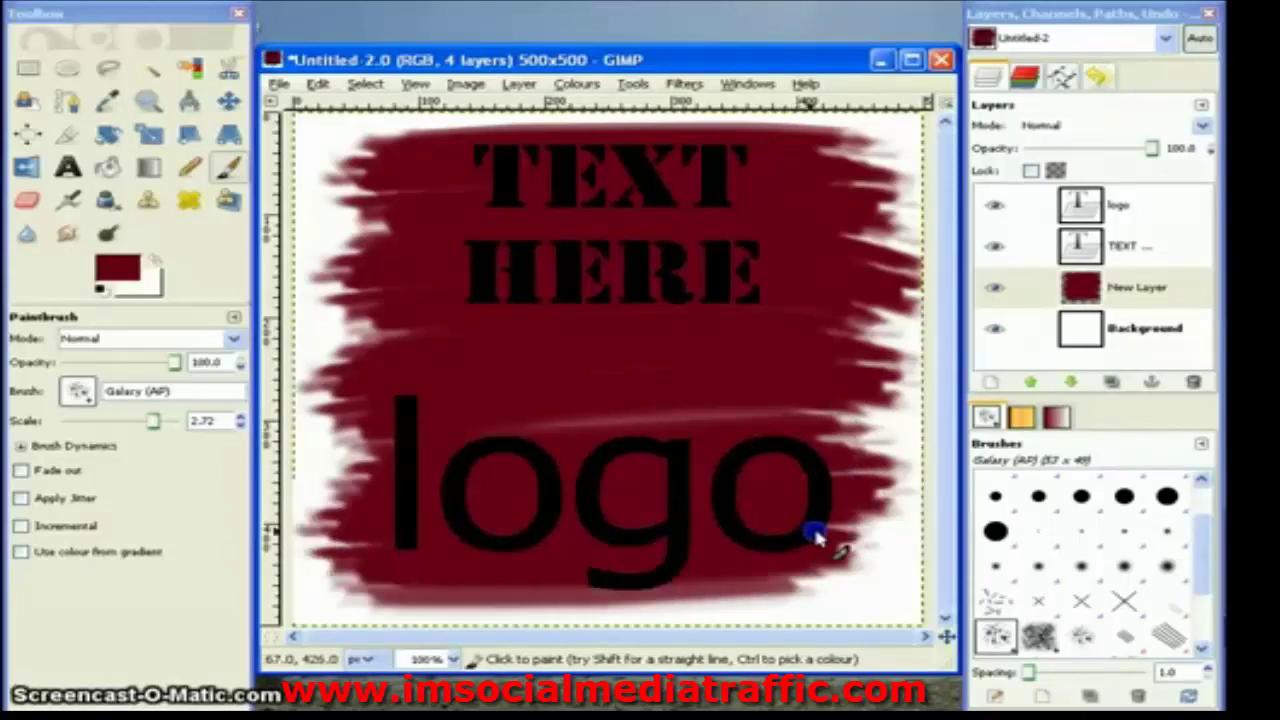
drag(814, 534, 818, 538)
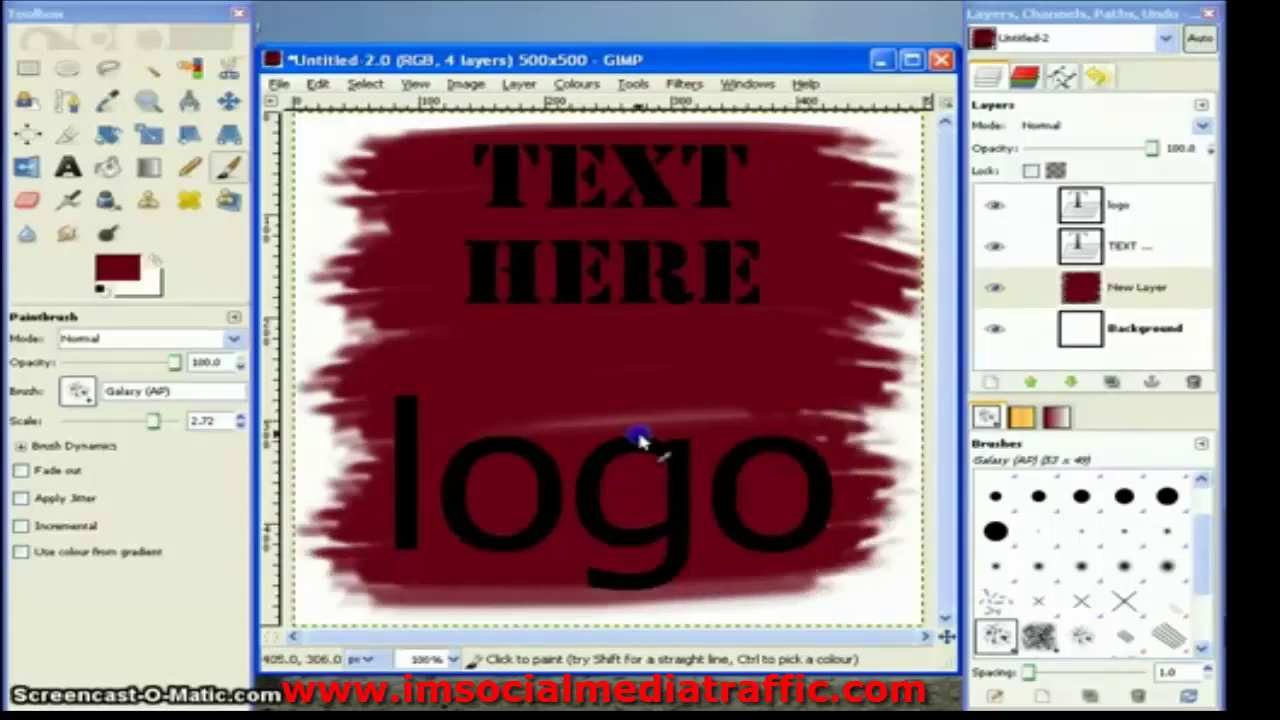
drag(640, 440, 551, 434)
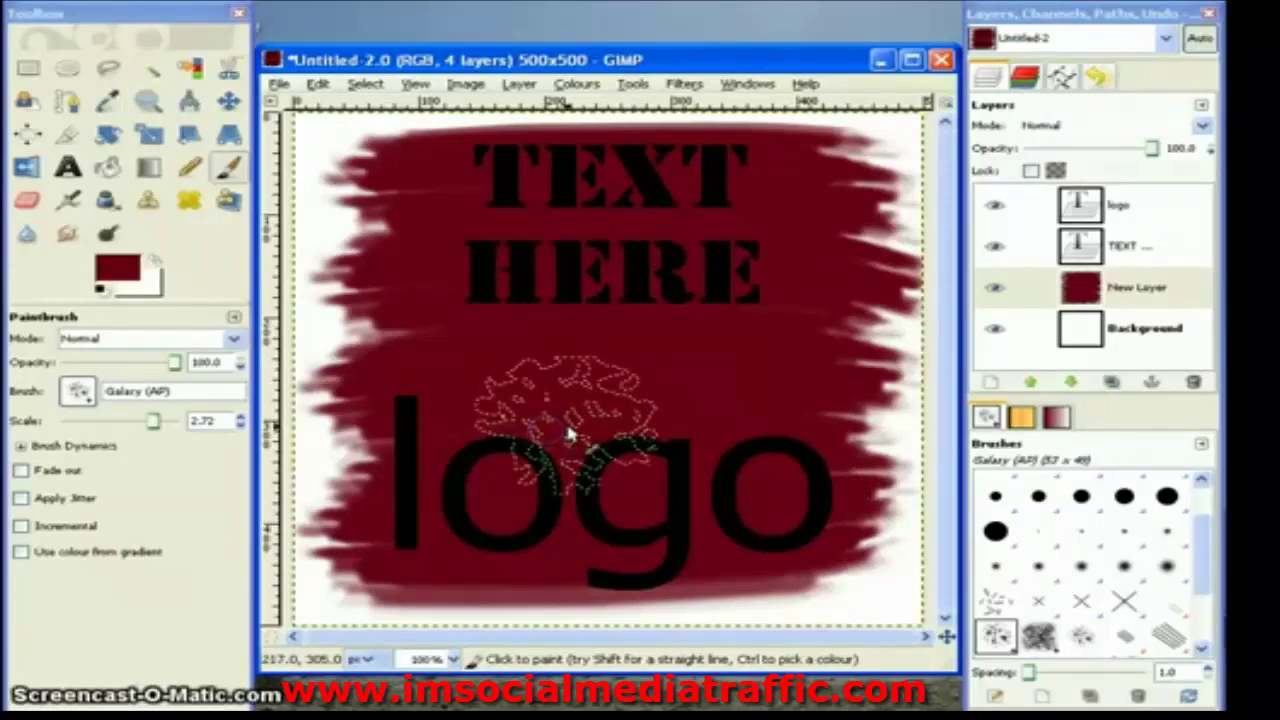
click(1148, 292)
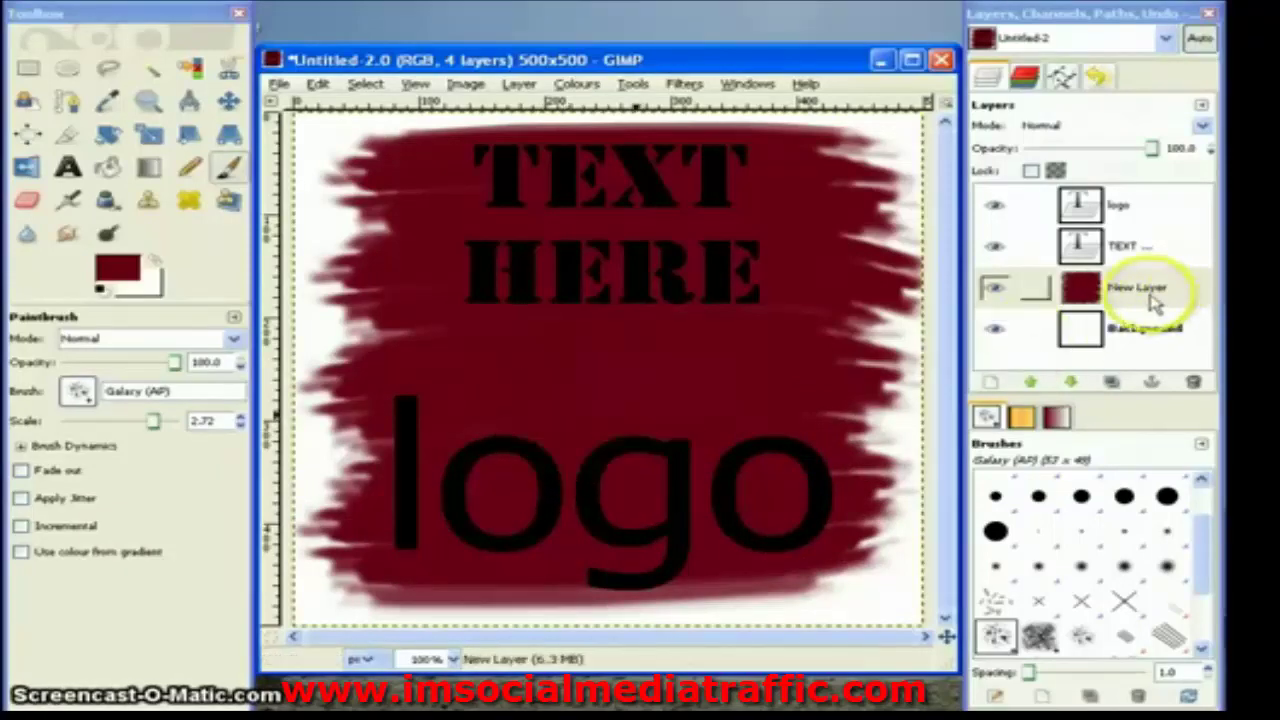
mouse_move(1148, 292)
mouse_down()
mouse_move(1134, 220)
mouse_move(1140, 232)
mouse_move(1110, 252)
mouse_move(1128, 287)
mouse_up()
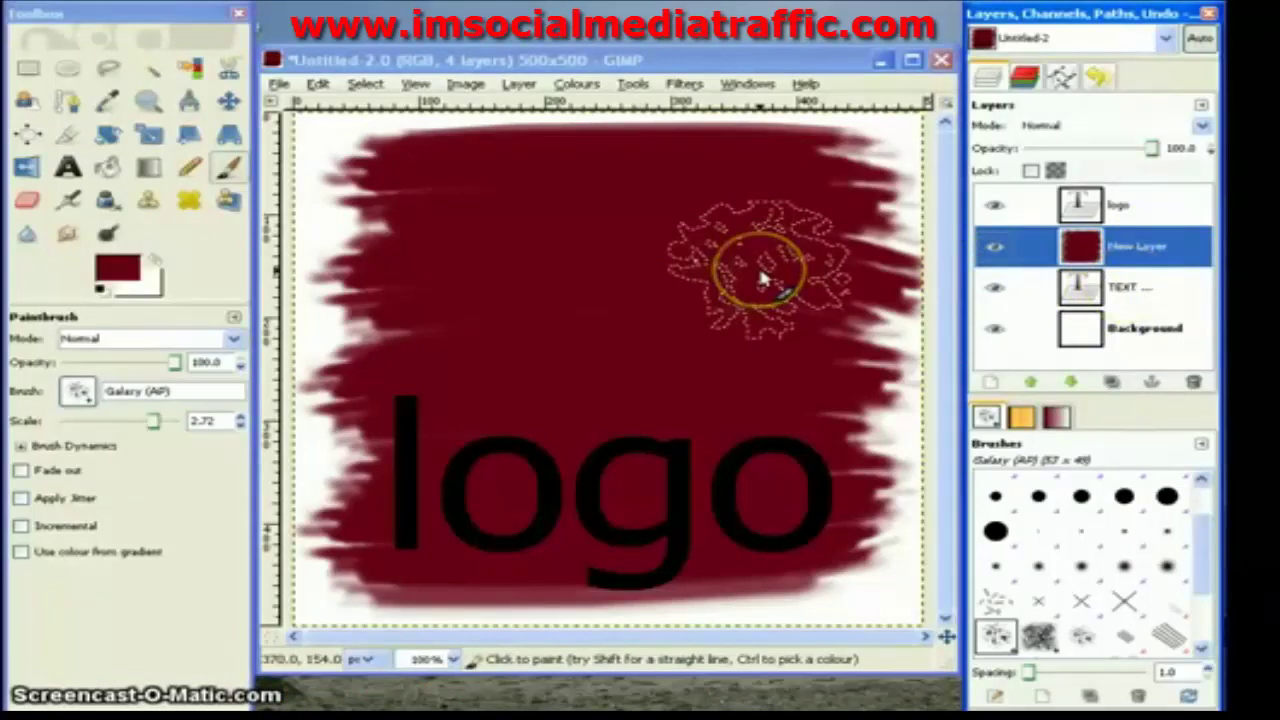
click(1118, 252)
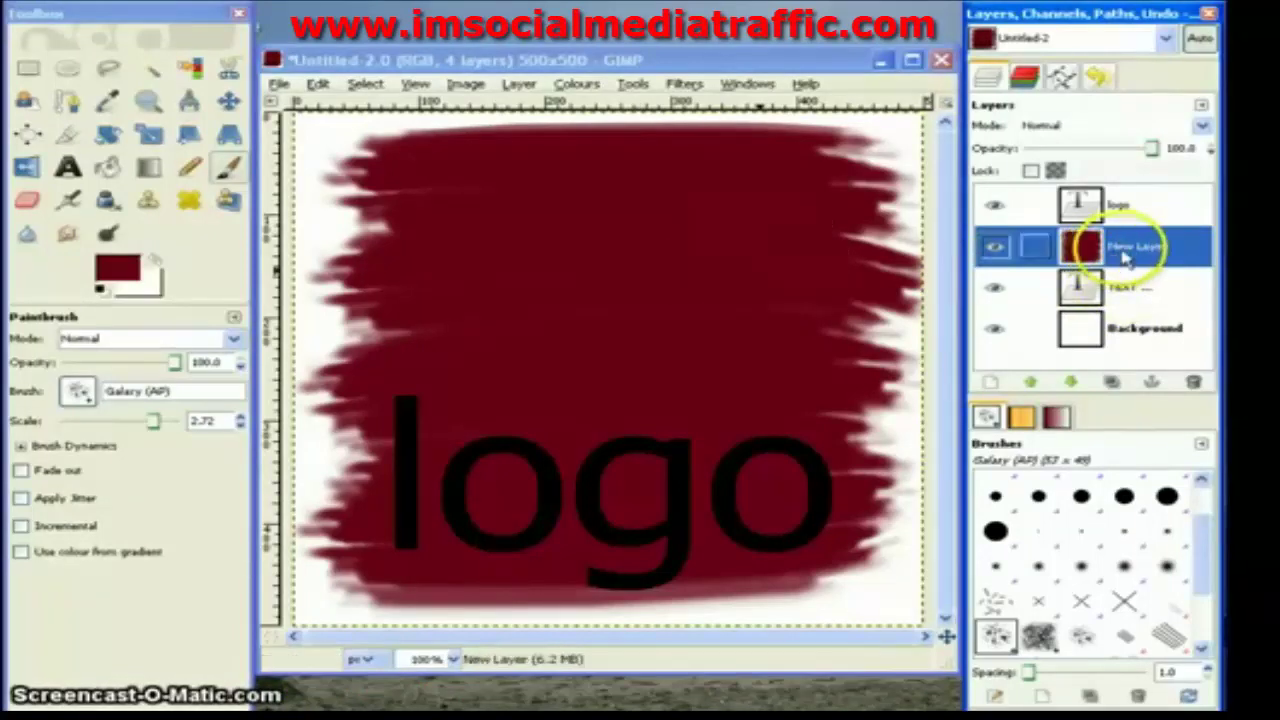
drag(1130, 258, 1100, 312)
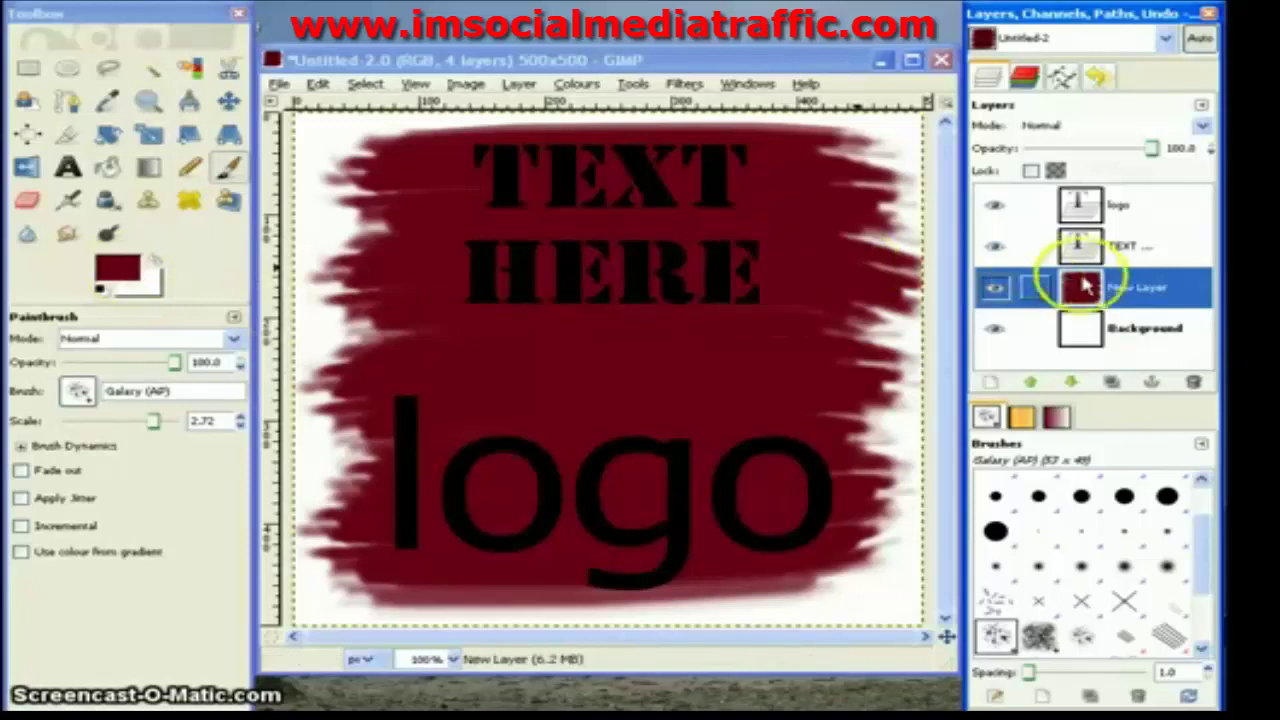
- Recolour the TEXT HERE text layer to gold yellow
click(1117, 255)
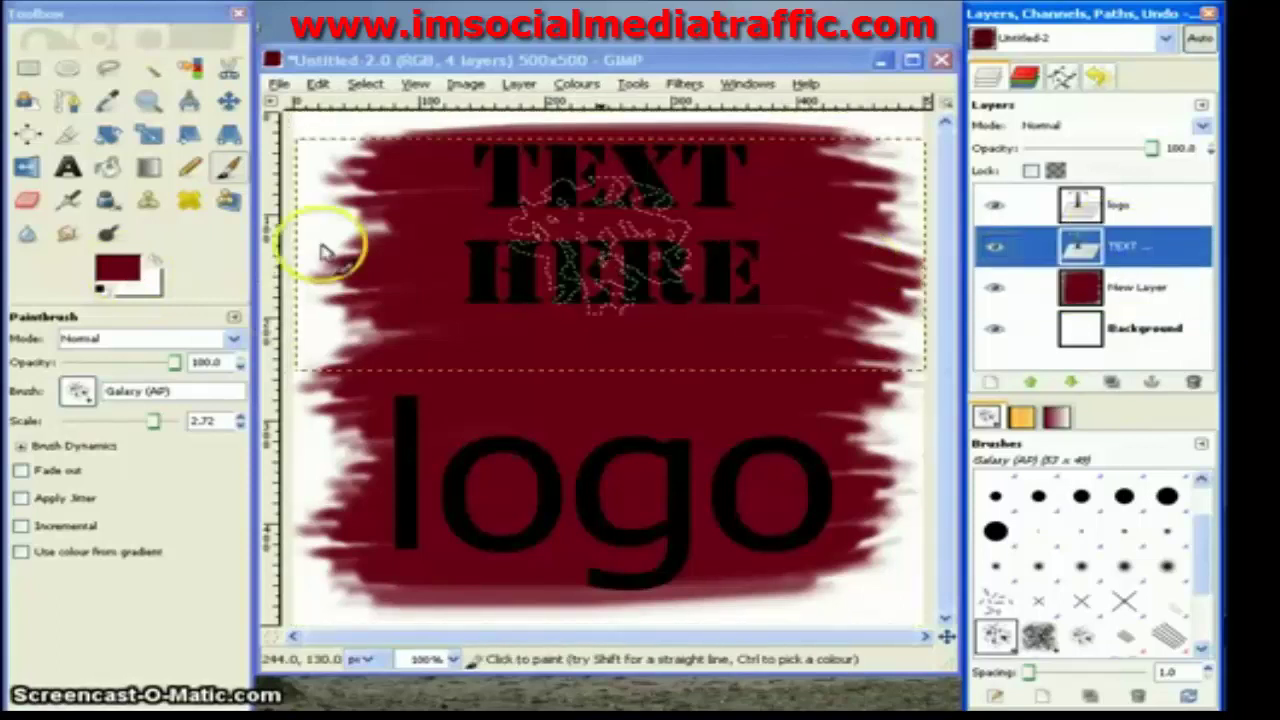
click(68, 167)
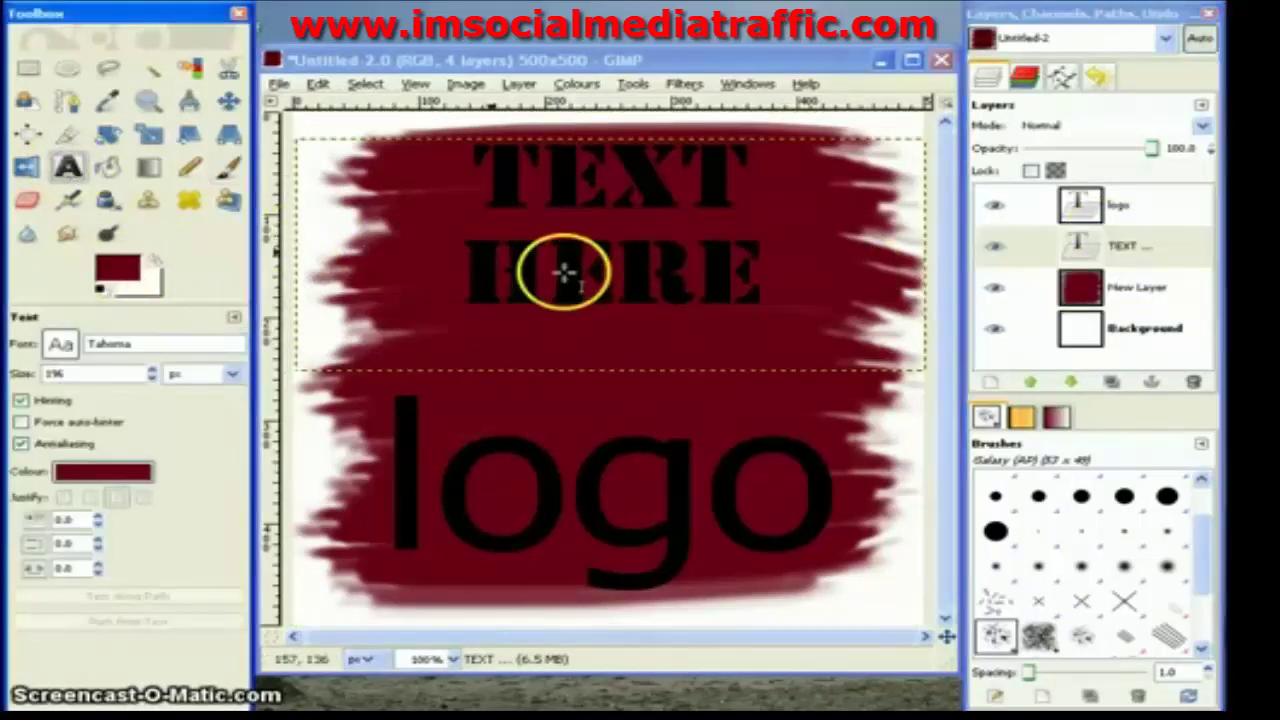
click(533, 265)
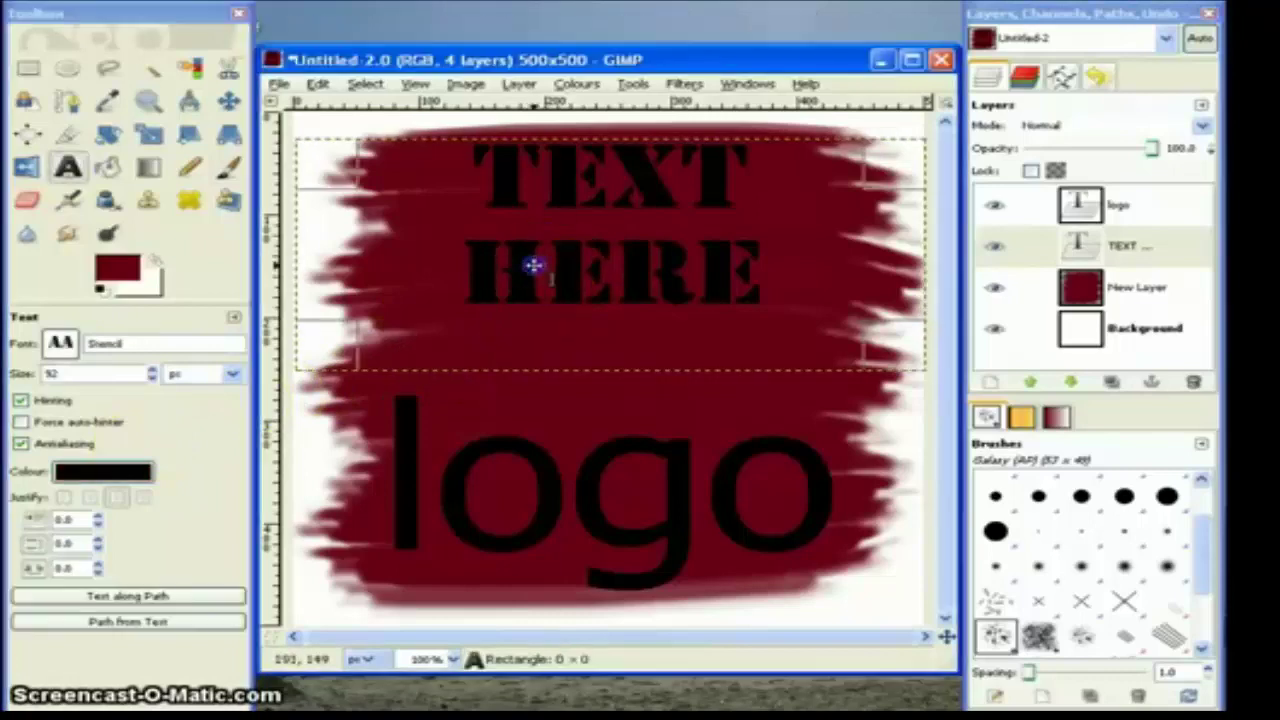
click(118, 485)
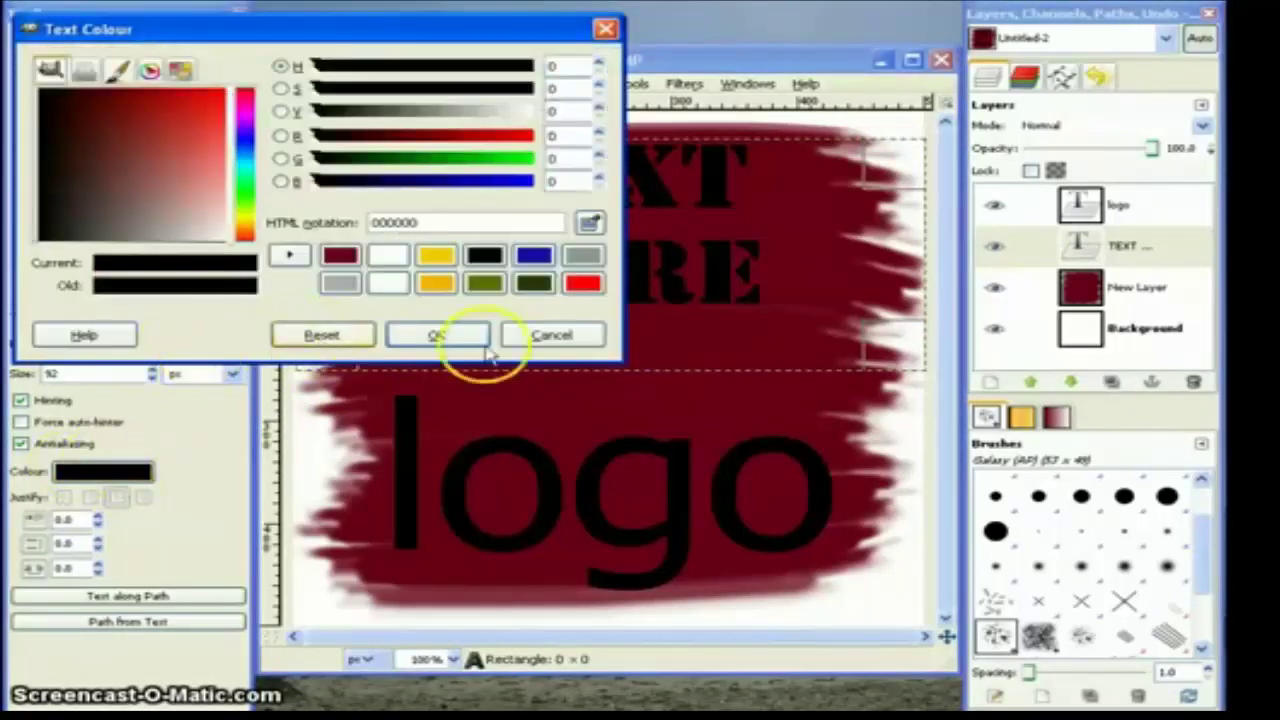
click(436, 255)
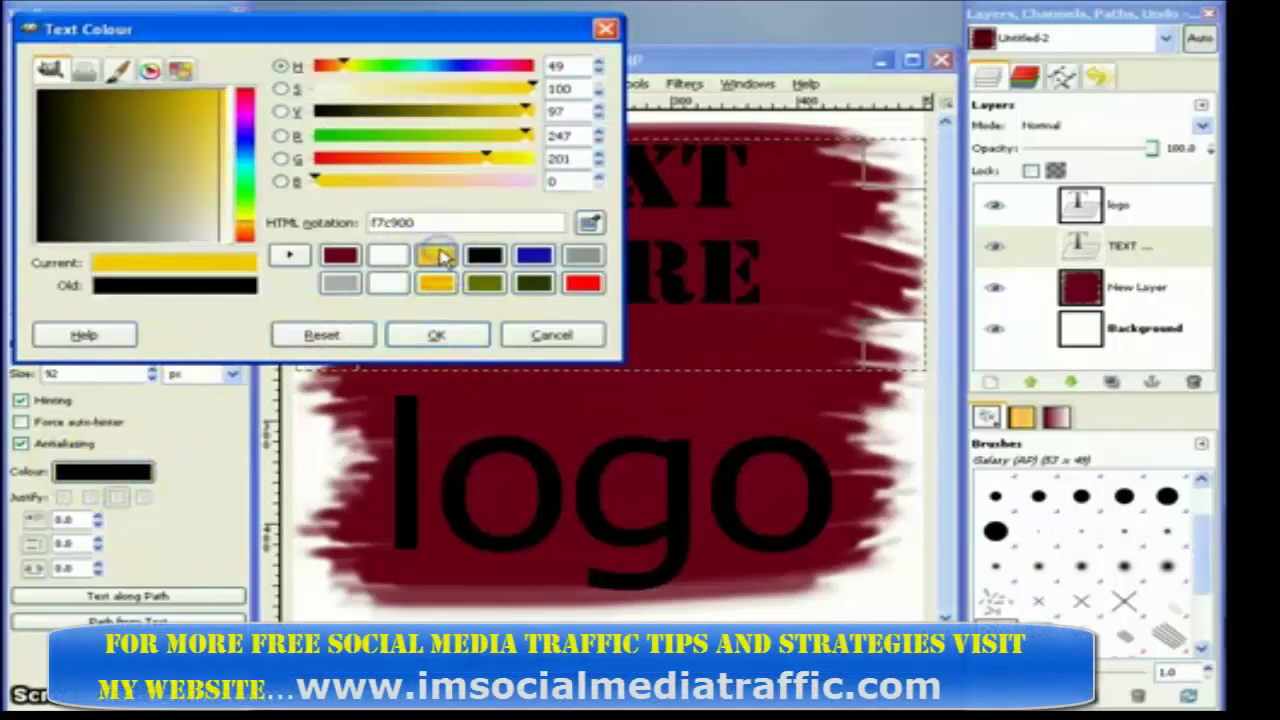
click(436, 335)
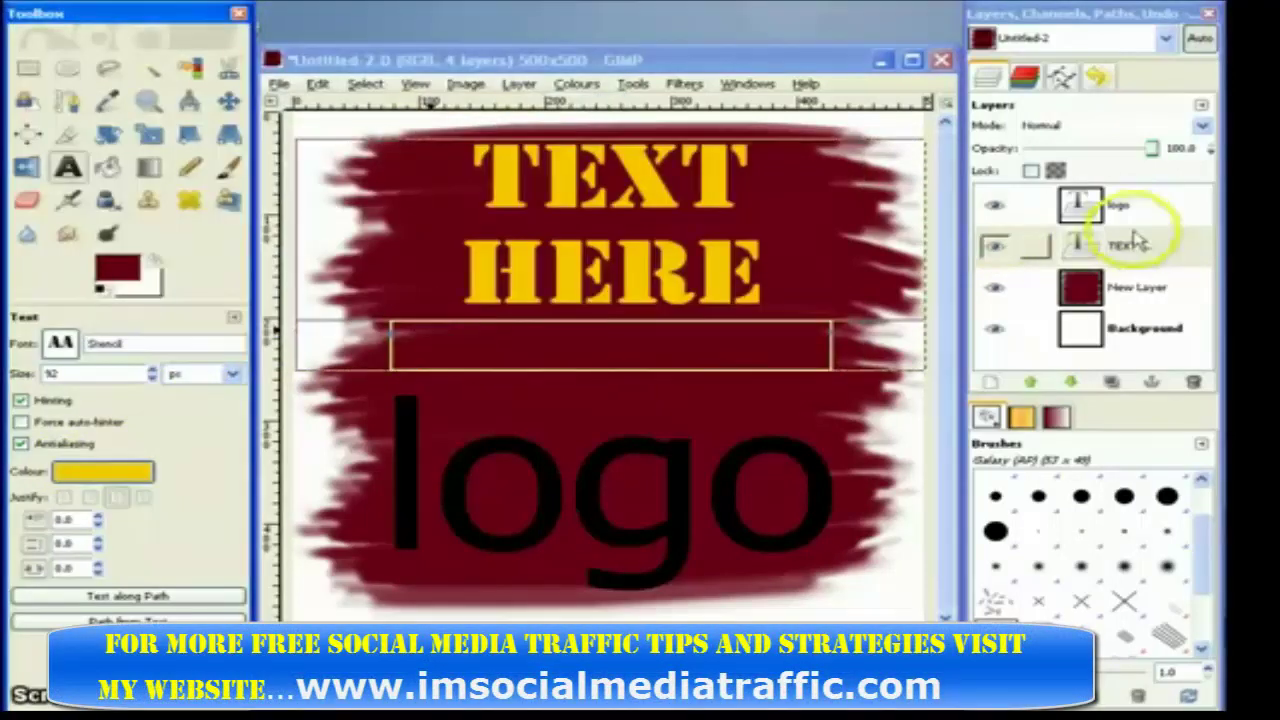
- Set the logo text colour to white and dismiss a stray empty text box
click(1100, 205)
click(680, 466)
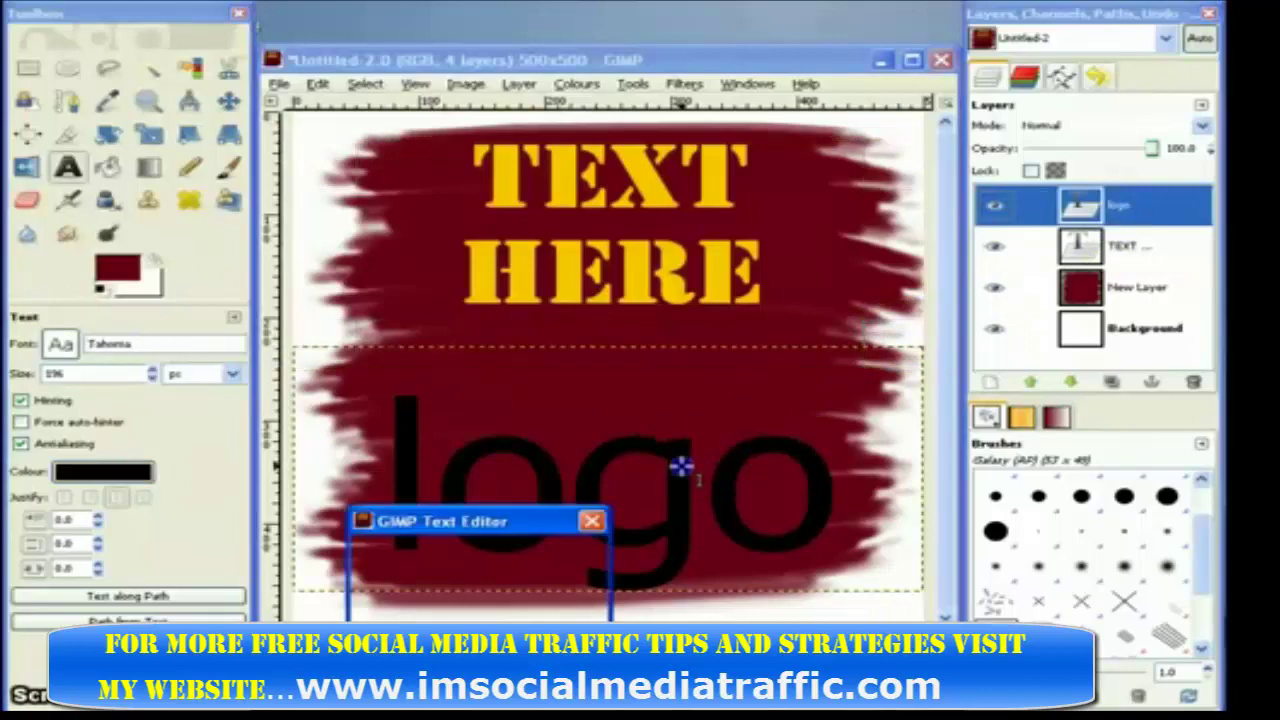
click(108, 472)
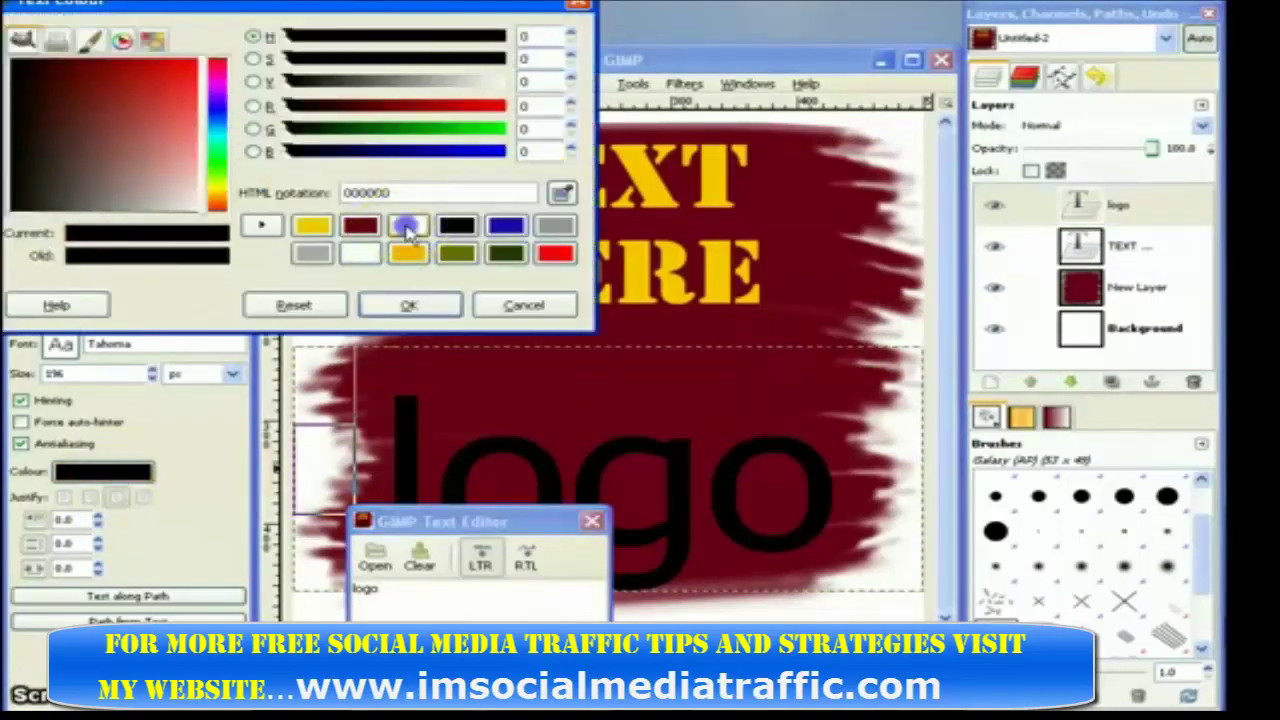
click(408, 227)
click(409, 305)
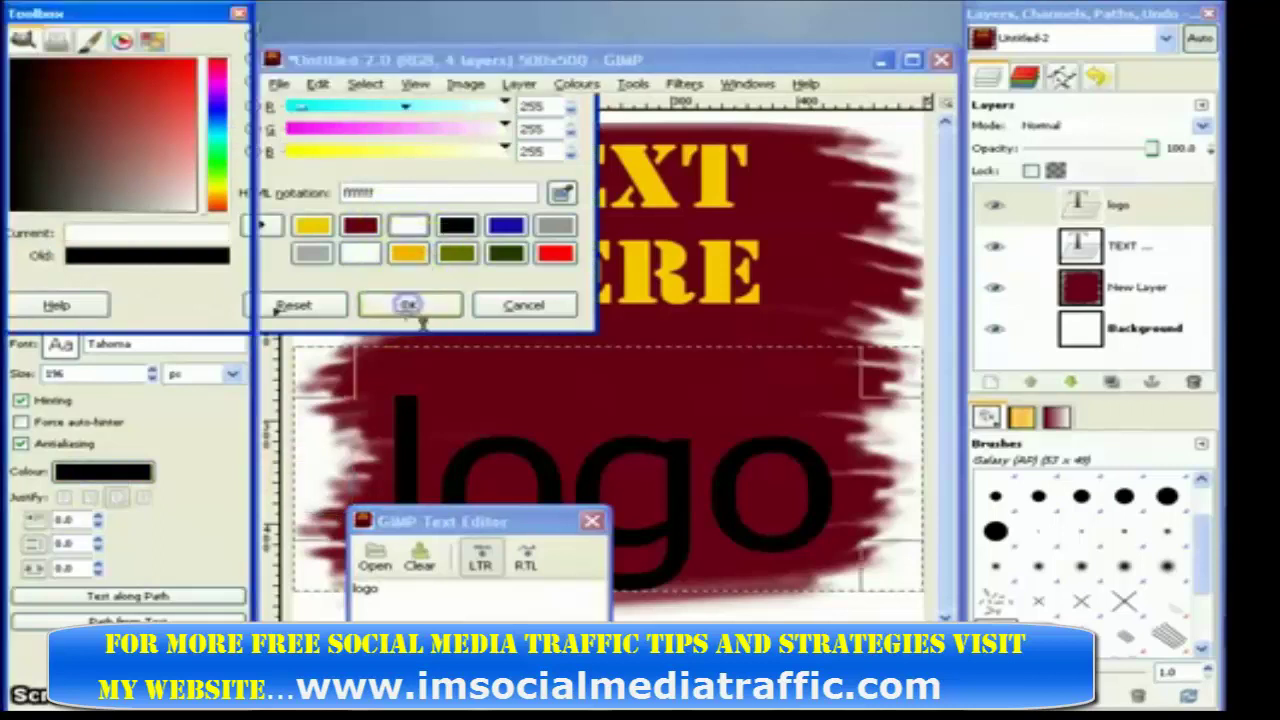
drag(388, 347, 828, 396)
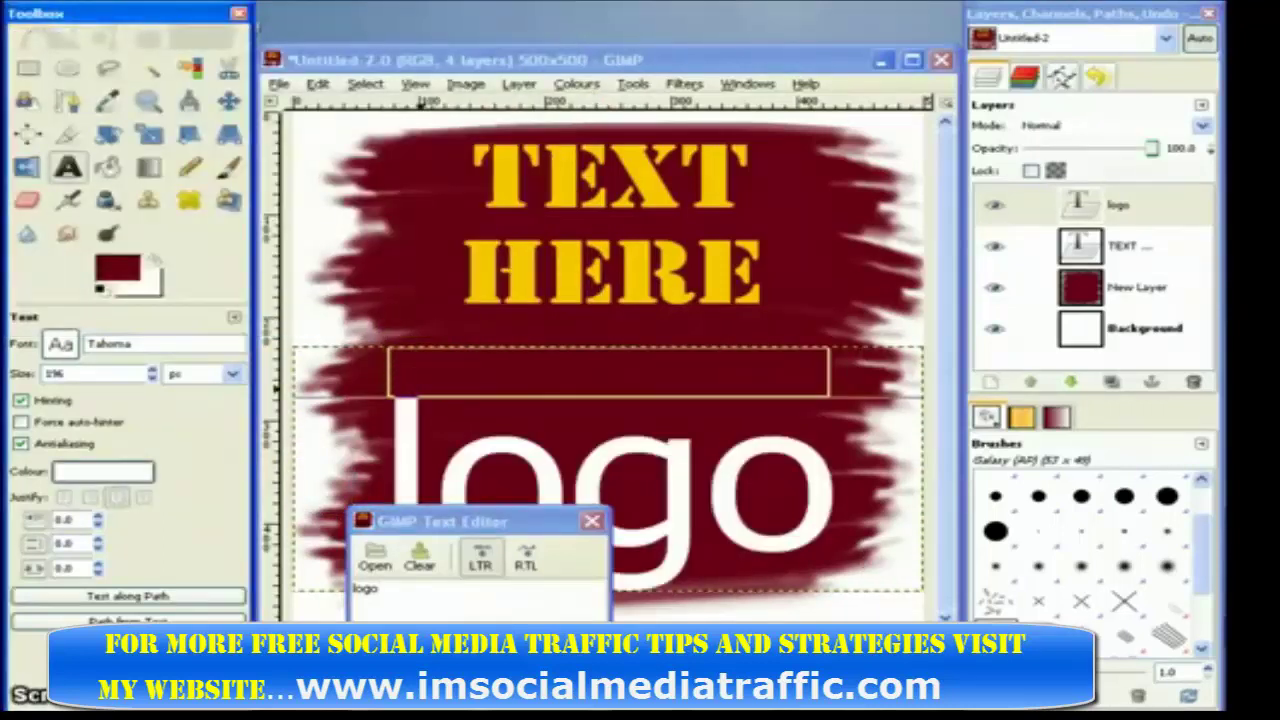
click(786, 477)
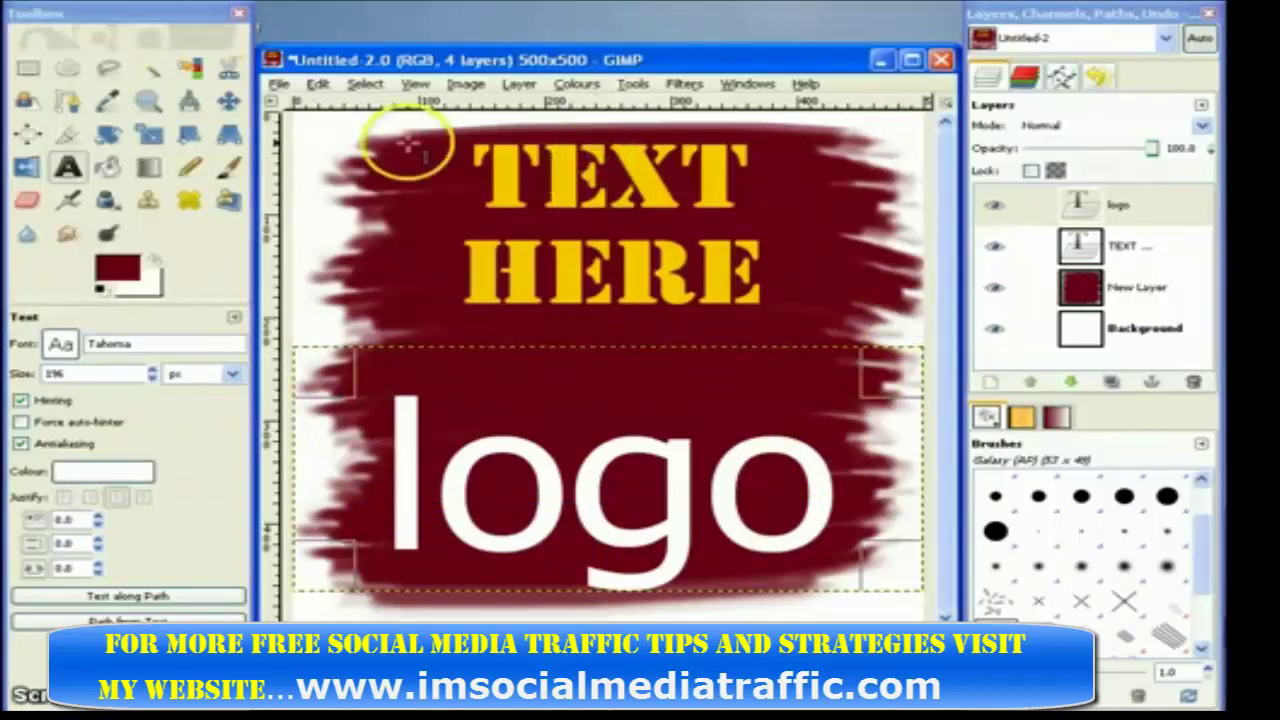
- Save the image as Untitled.xcf in GIMP XCF format to the Desktop folder
click(281, 84)
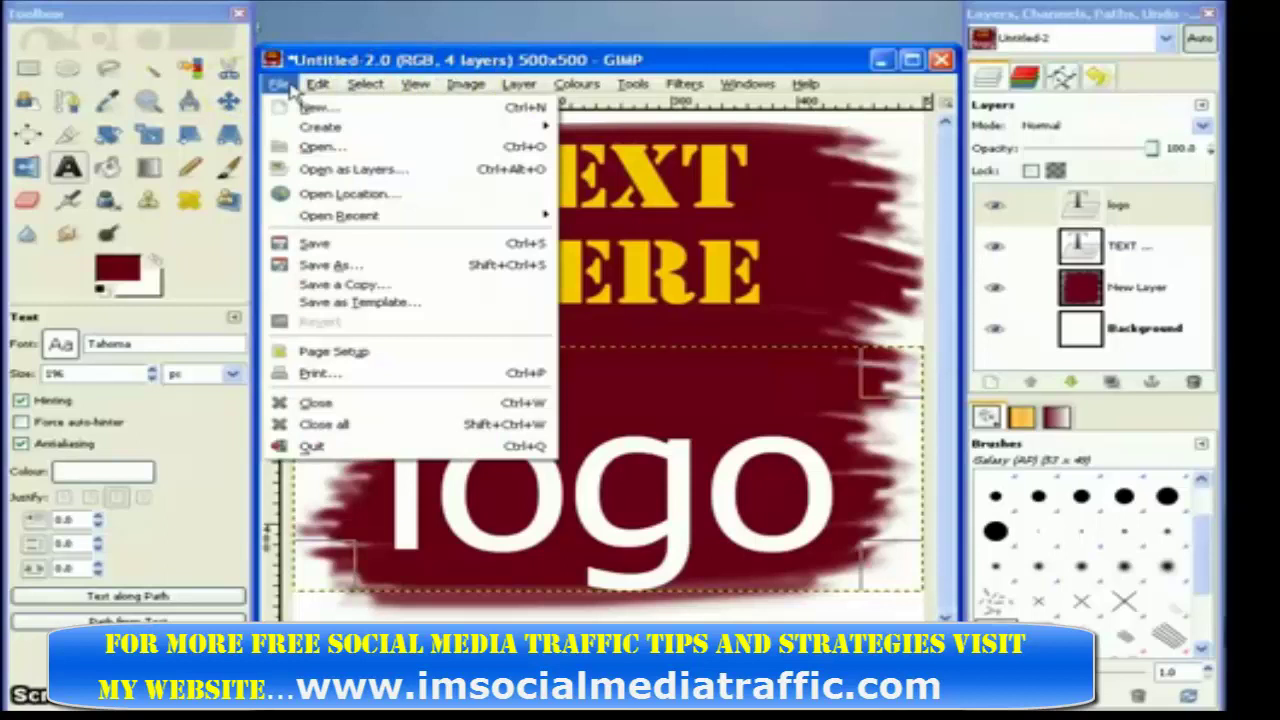
click(325, 250)
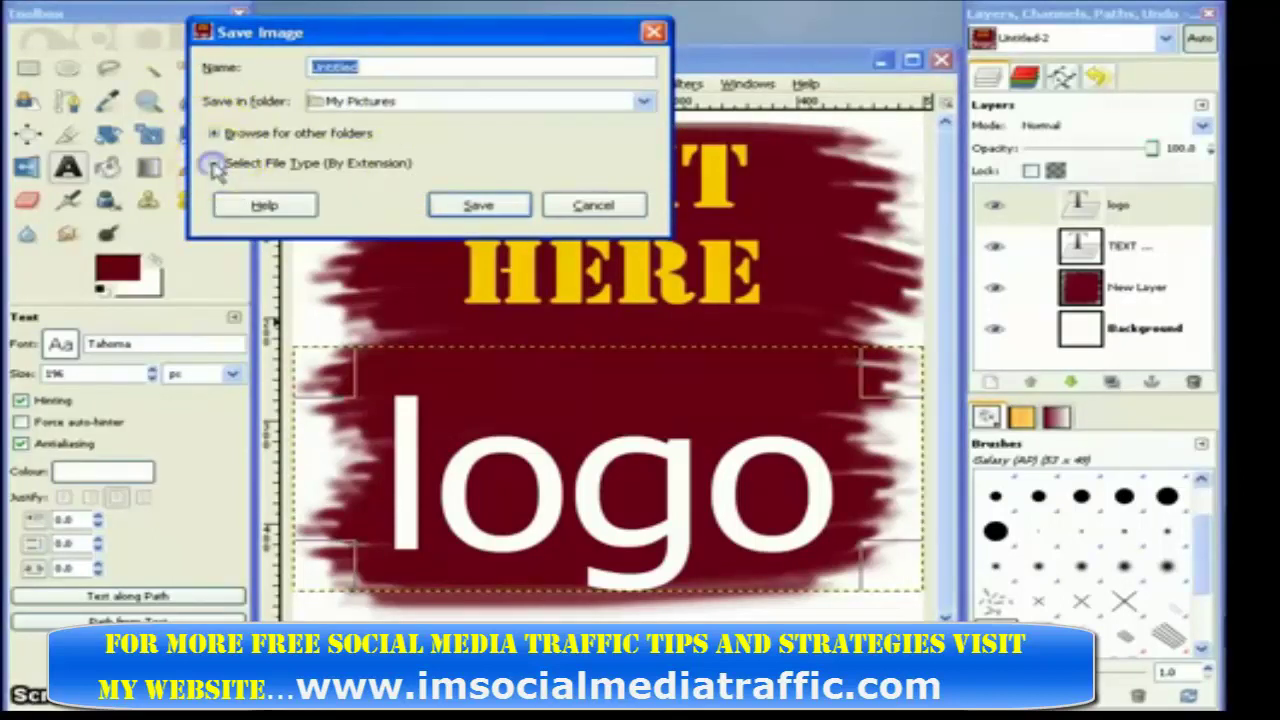
click(214, 164)
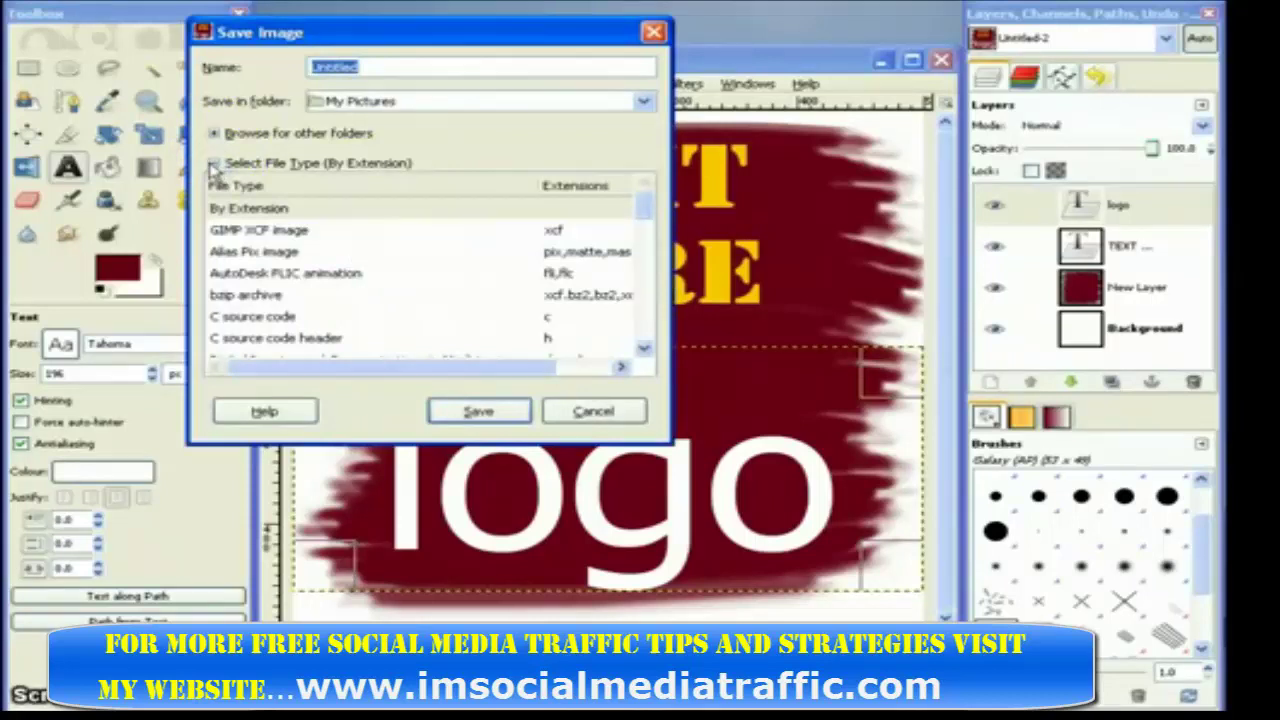
click(238, 232)
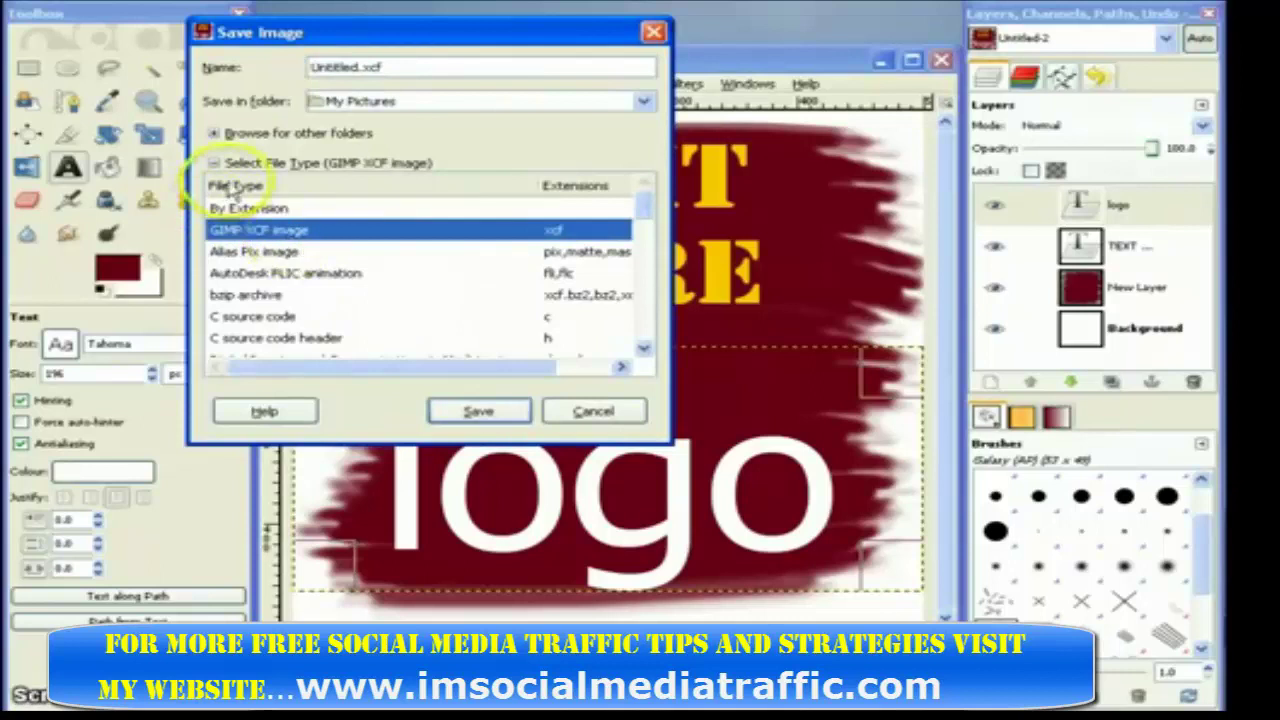
click(215, 133)
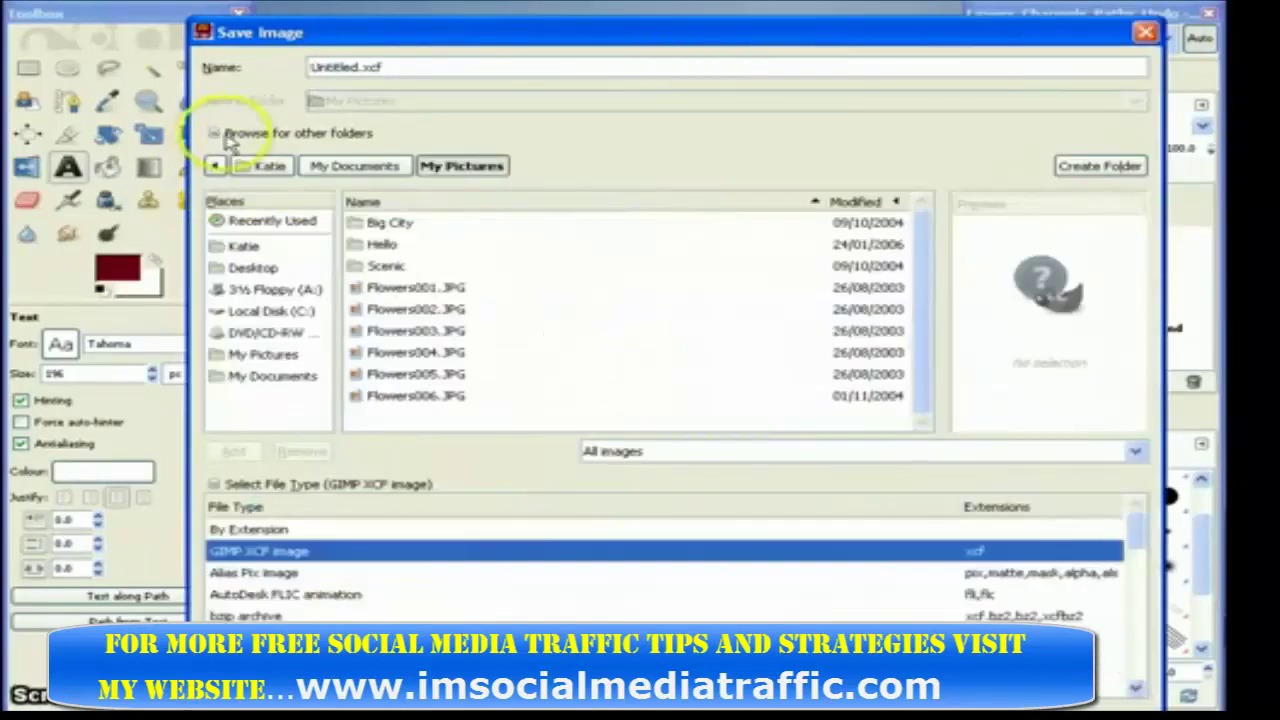
click(246, 270)
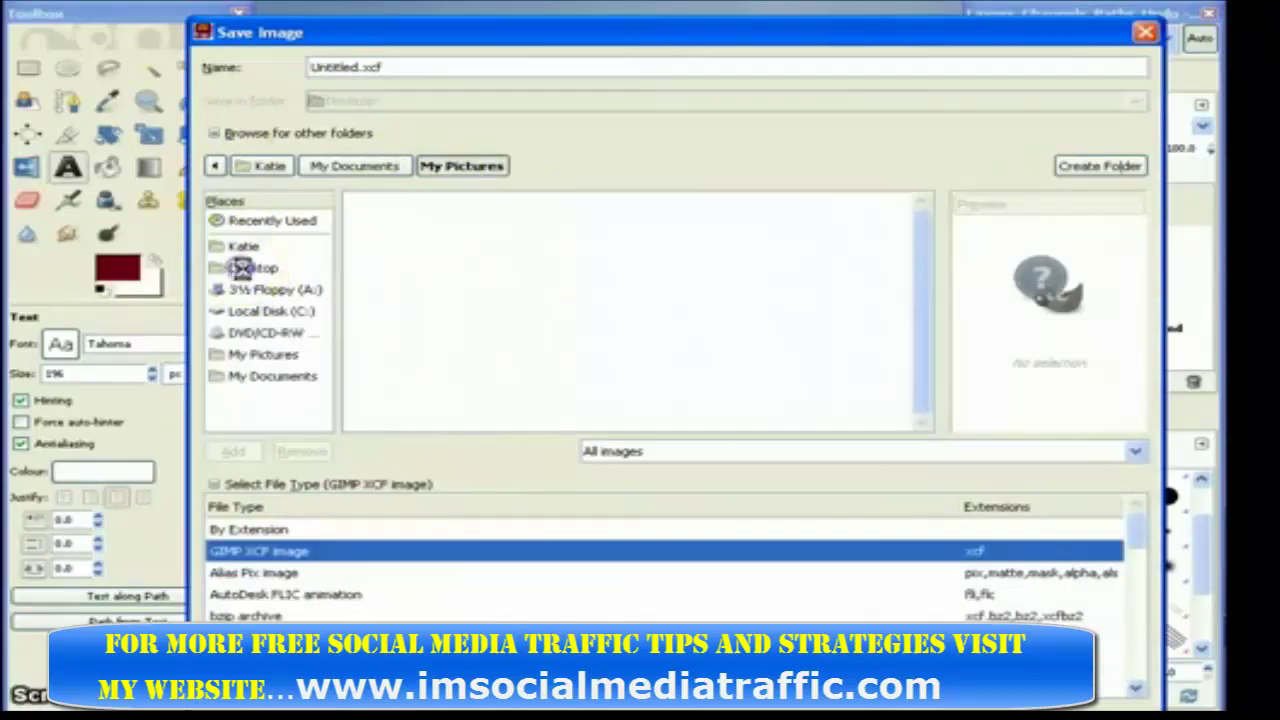
click(215, 133)
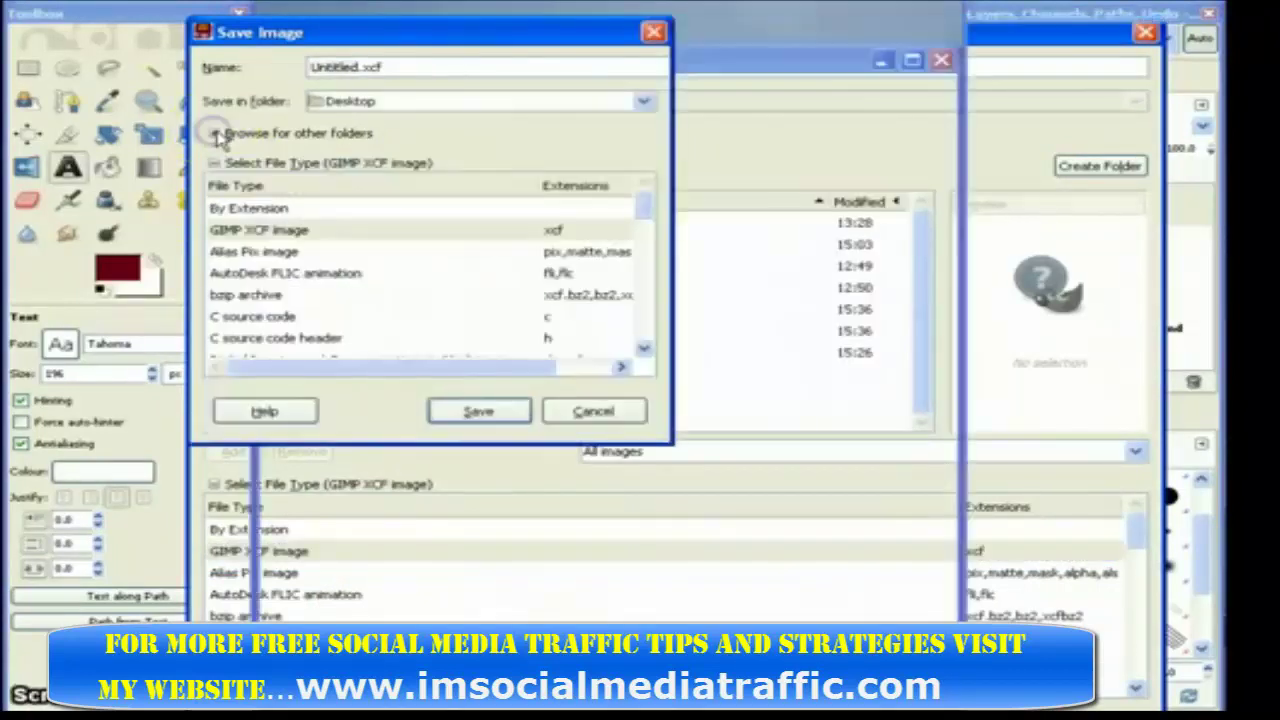
click(213, 163)
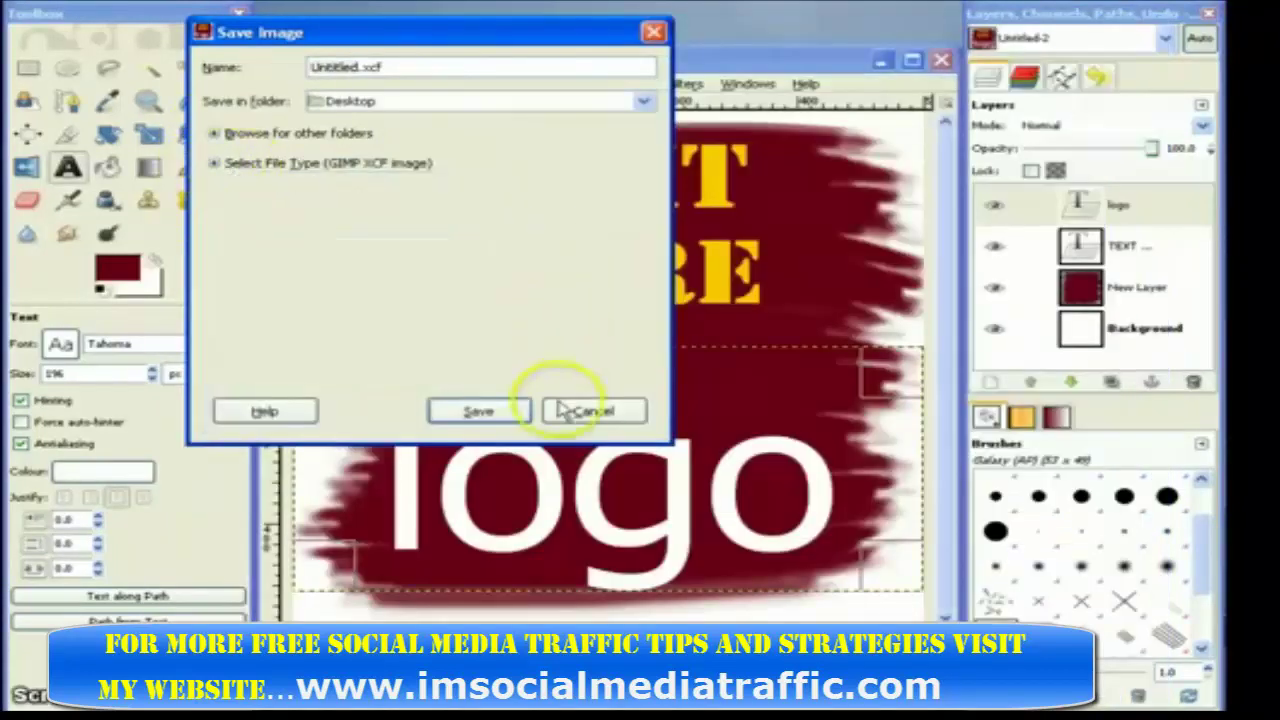
click(507, 397)
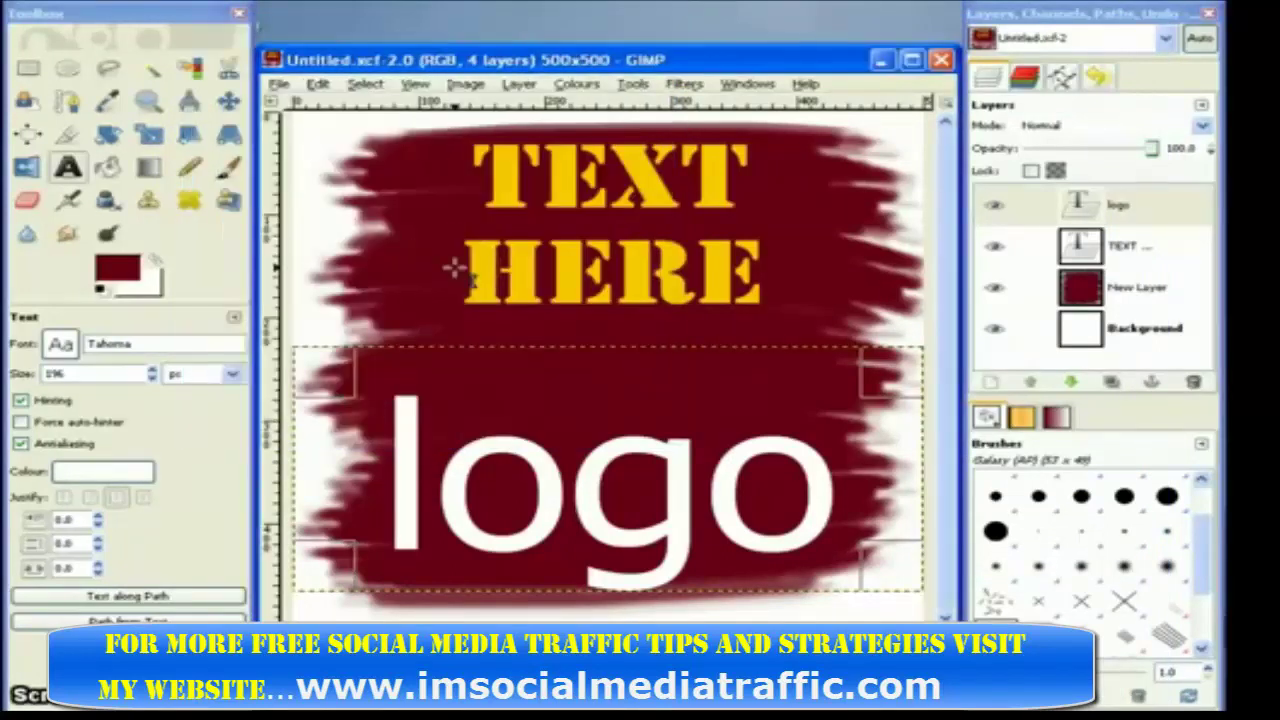
- Scale the image to 100 × 100 pixels via Image > Scale Image
click(462, 85)
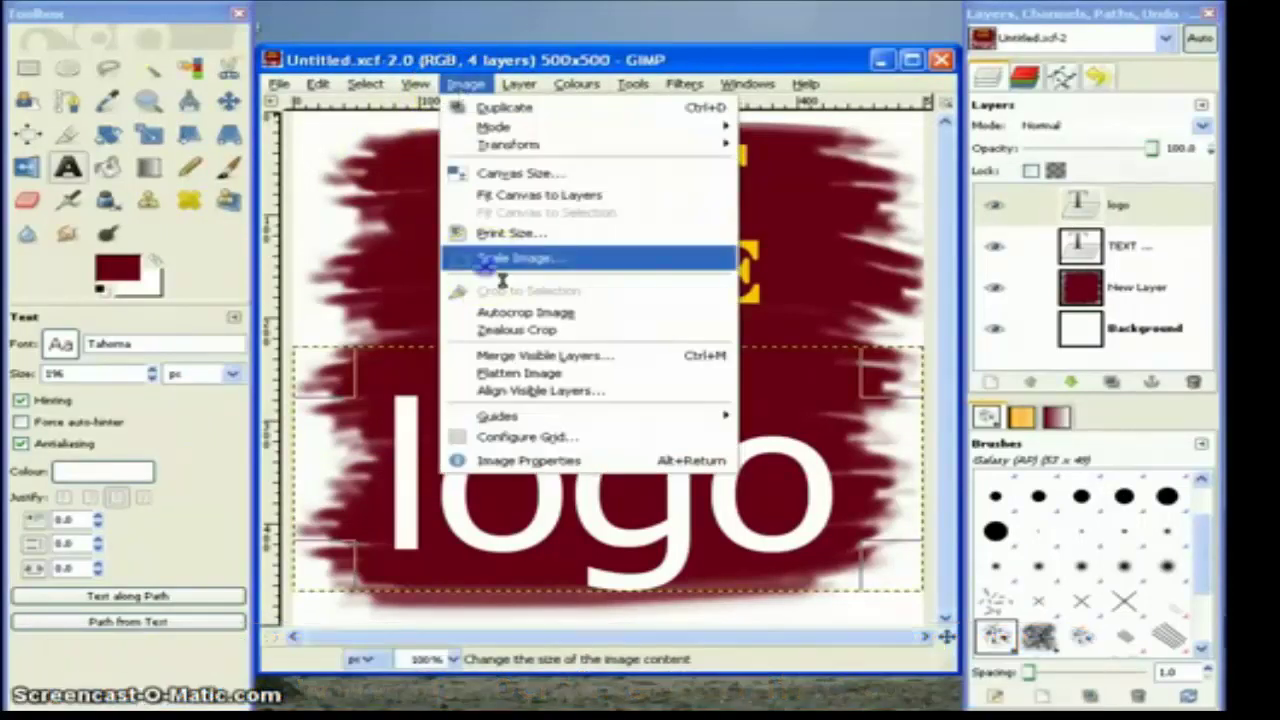
click(490, 262)
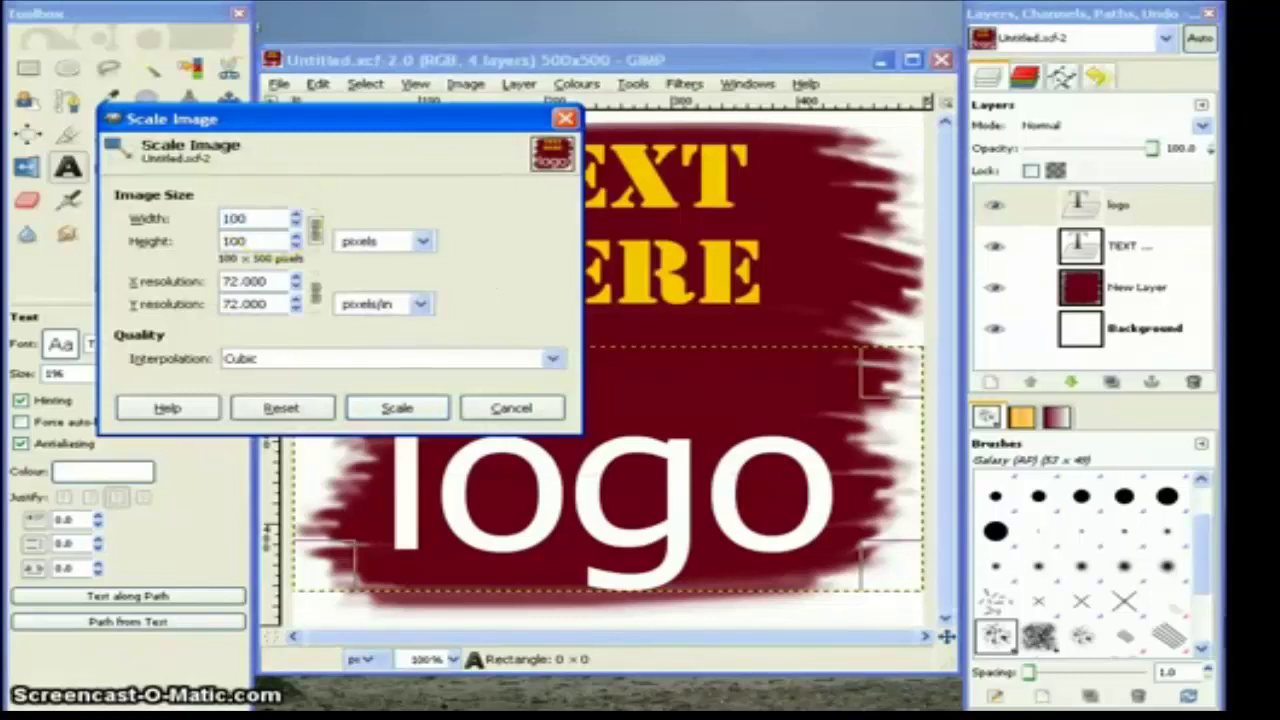
click(397, 408)
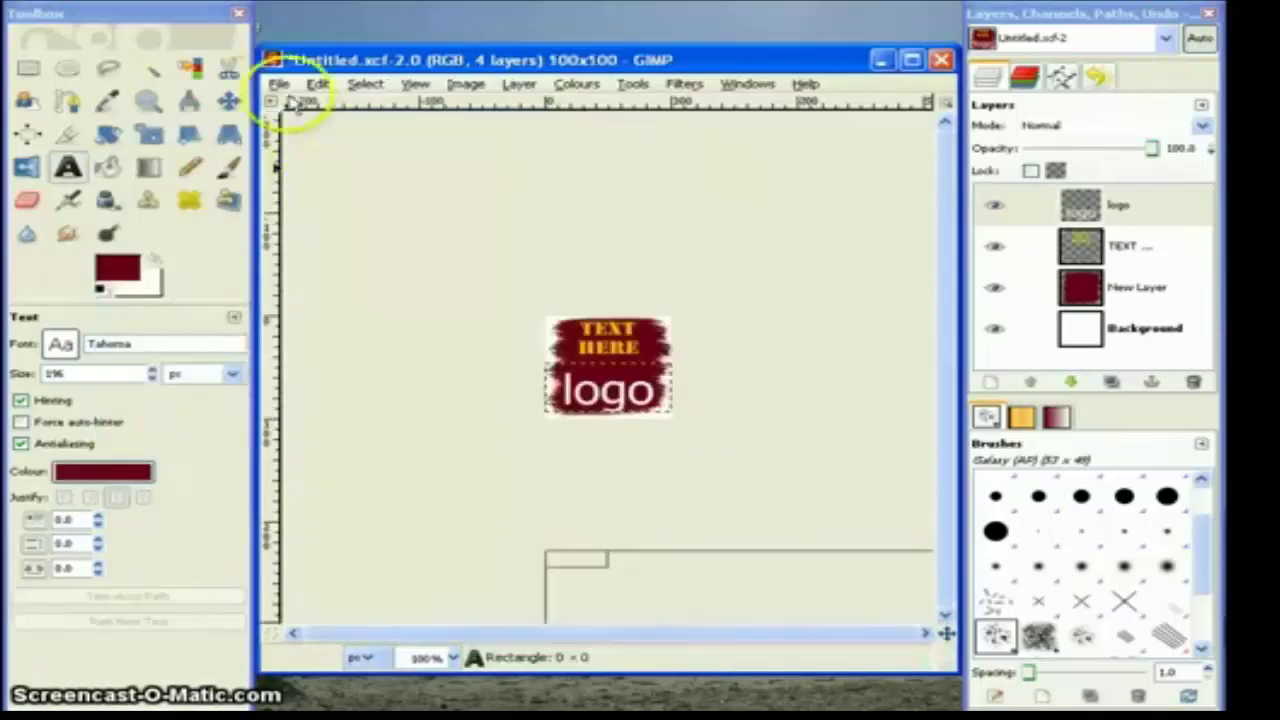
click(280, 84)
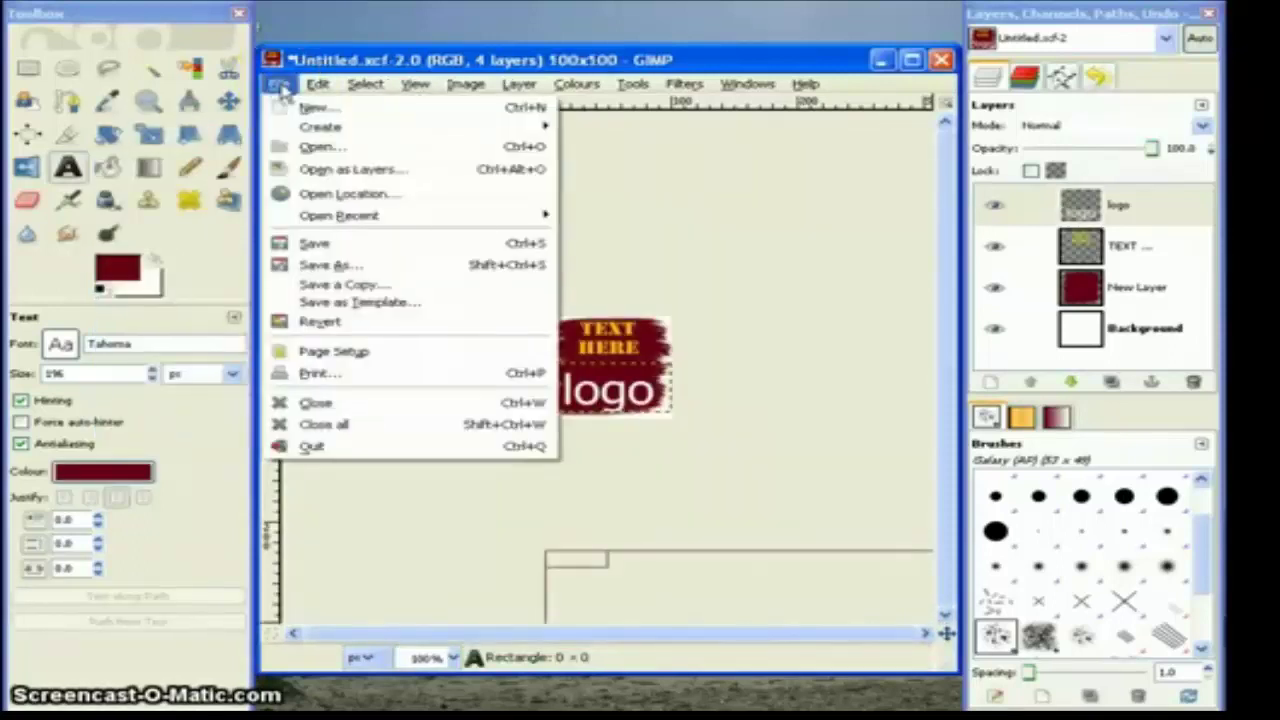
- Start Save As and choose the JPEG image file type
click(353, 268)
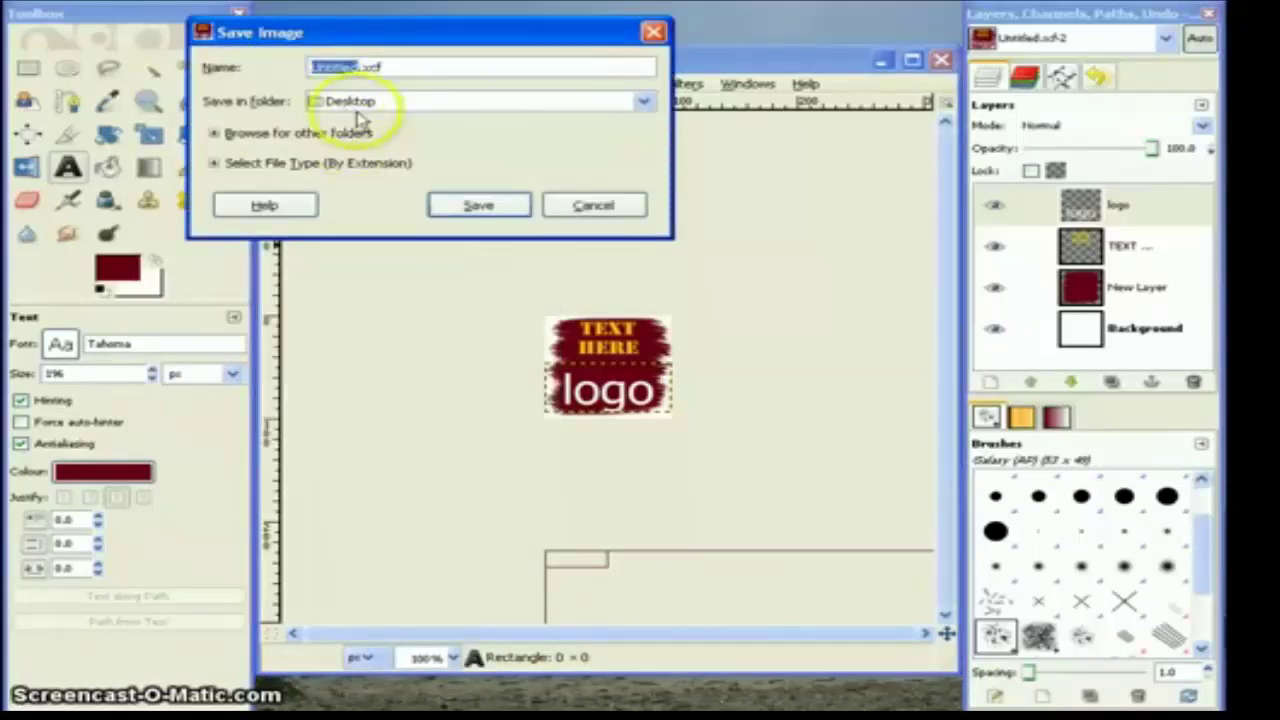
click(214, 163)
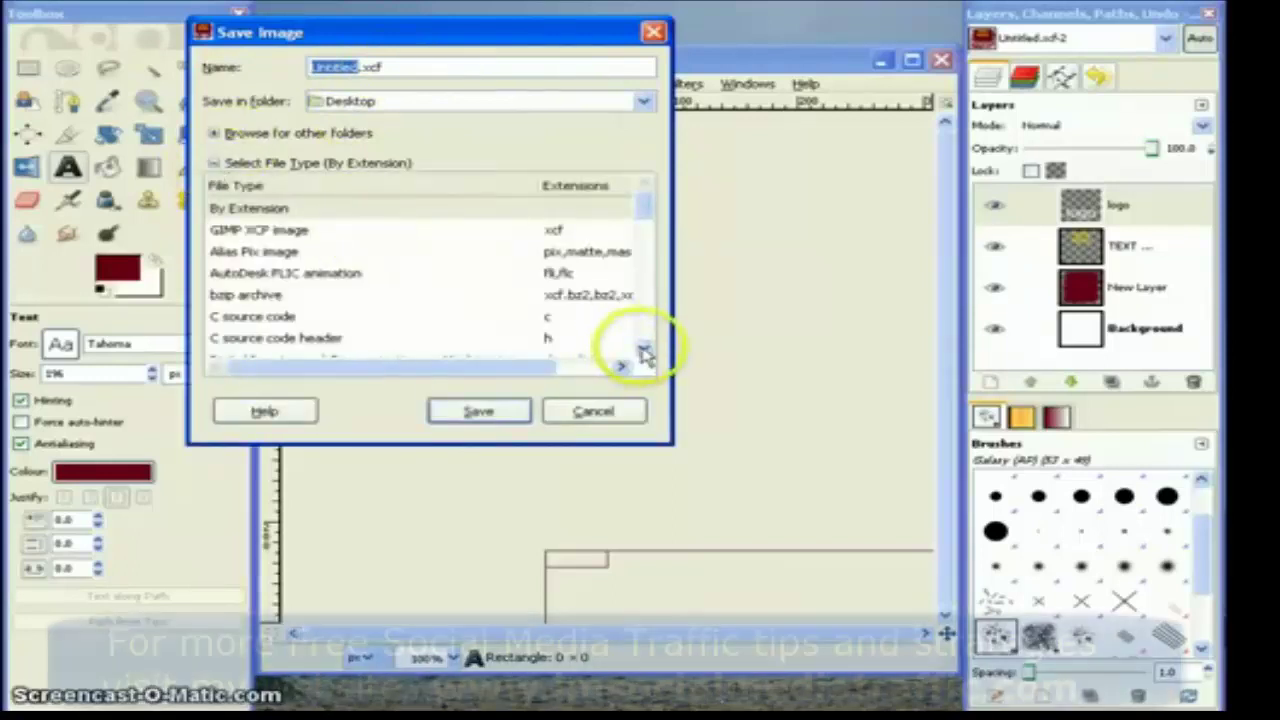
click(643, 347)
click(643, 349)
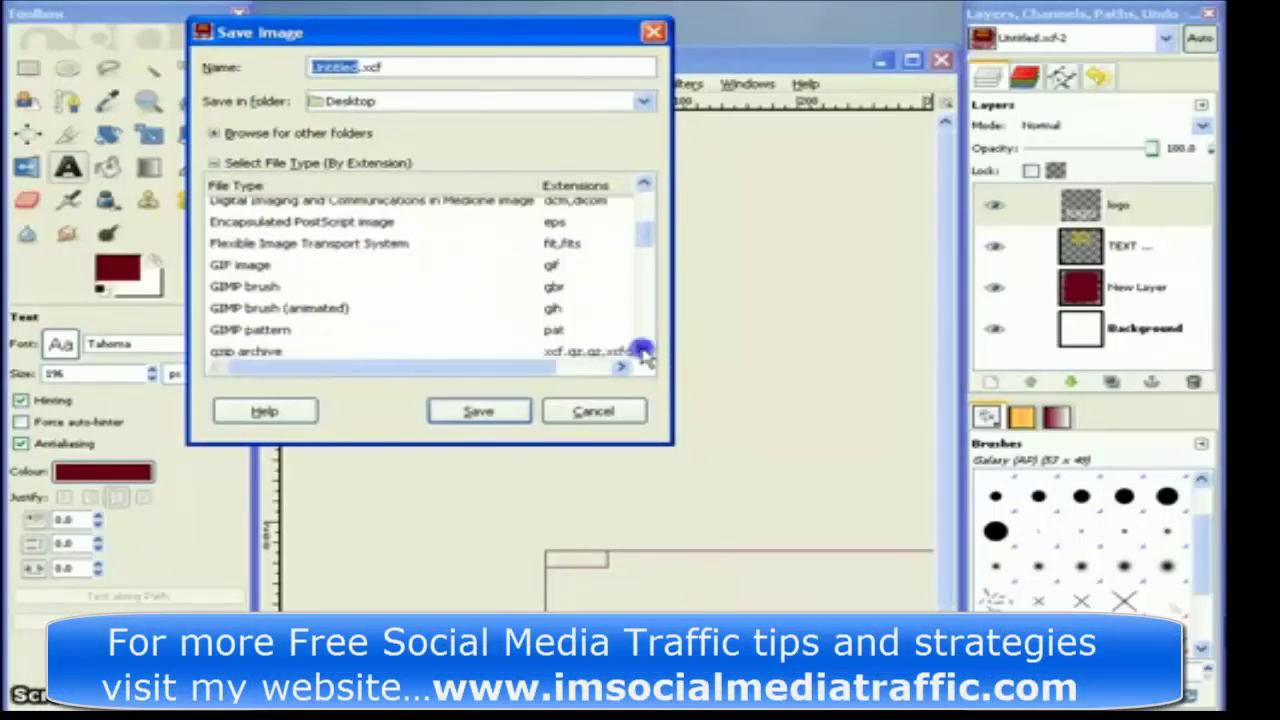
click(643, 349)
click(643, 347)
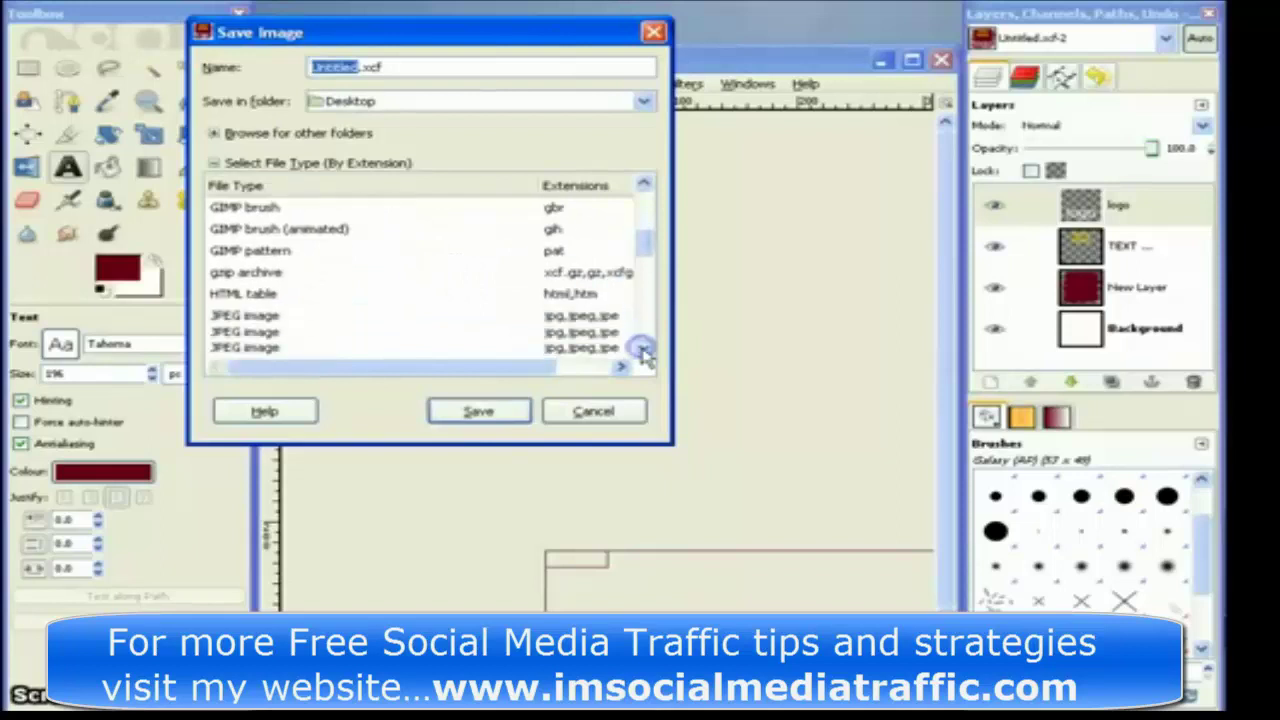
click(250, 316)
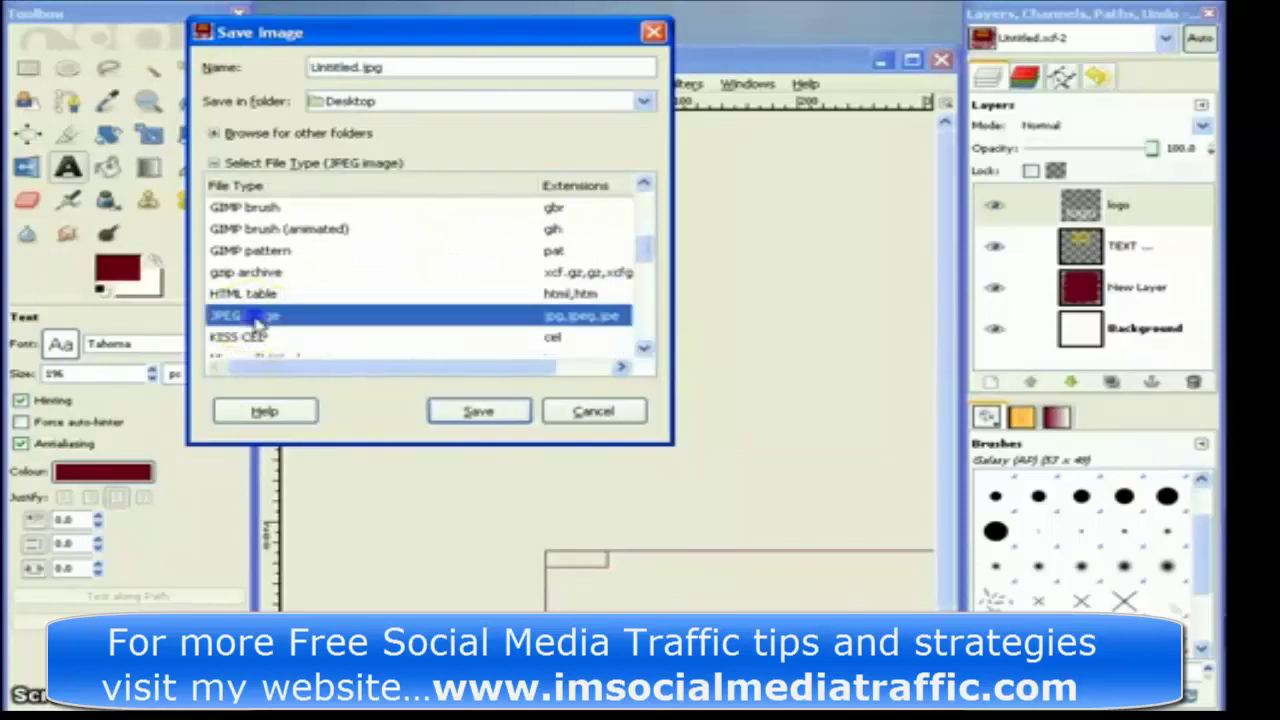
- Export Untitled.jpg, flattening the image, at quality 85
click(482, 414)
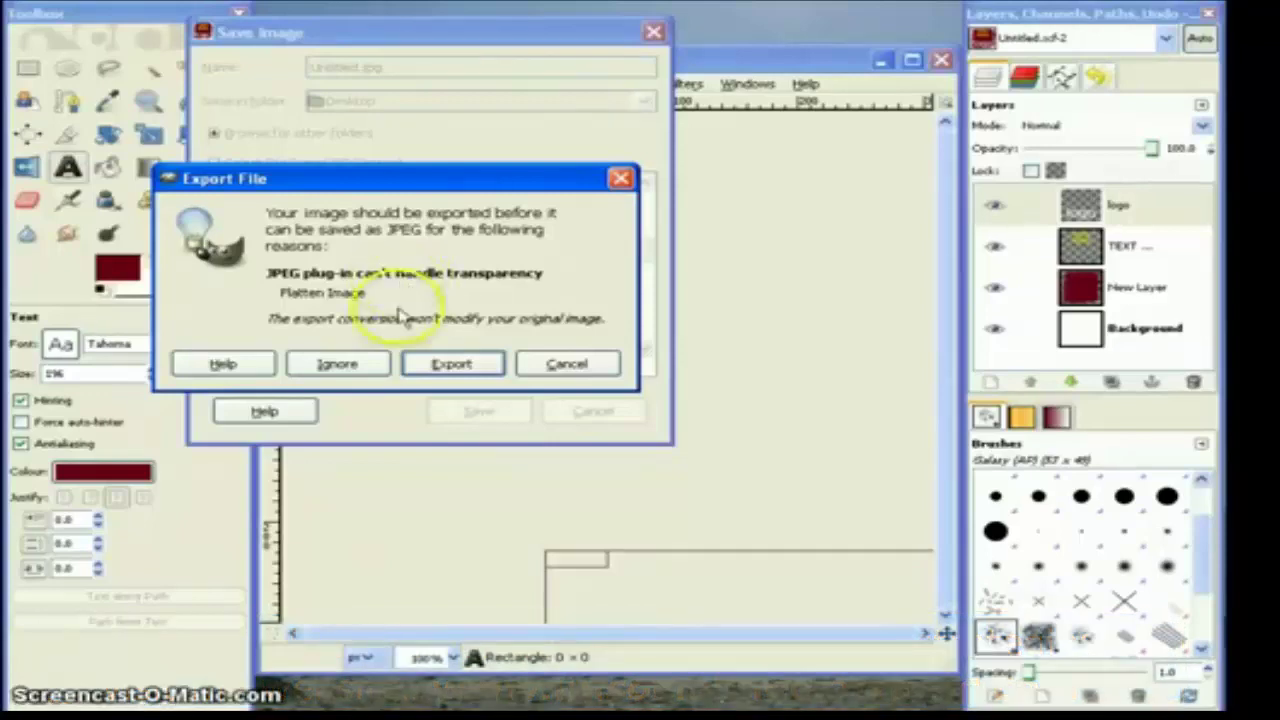
click(452, 365)
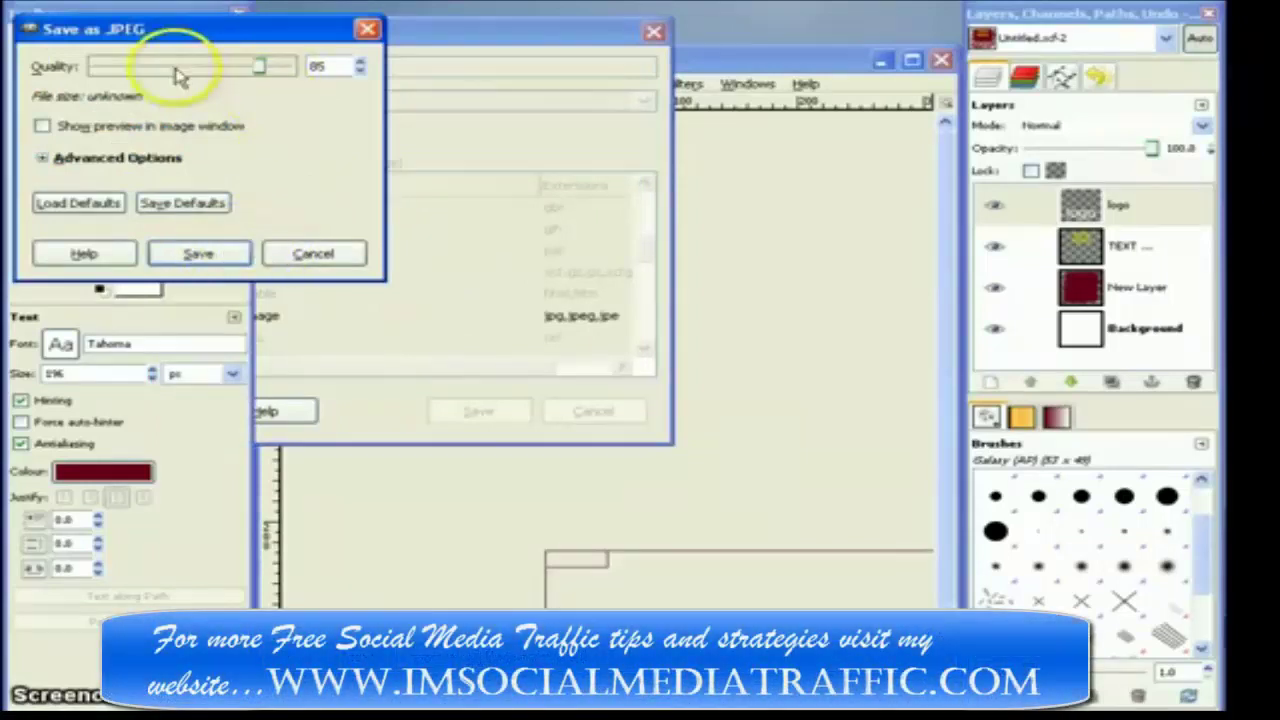
click(205, 254)
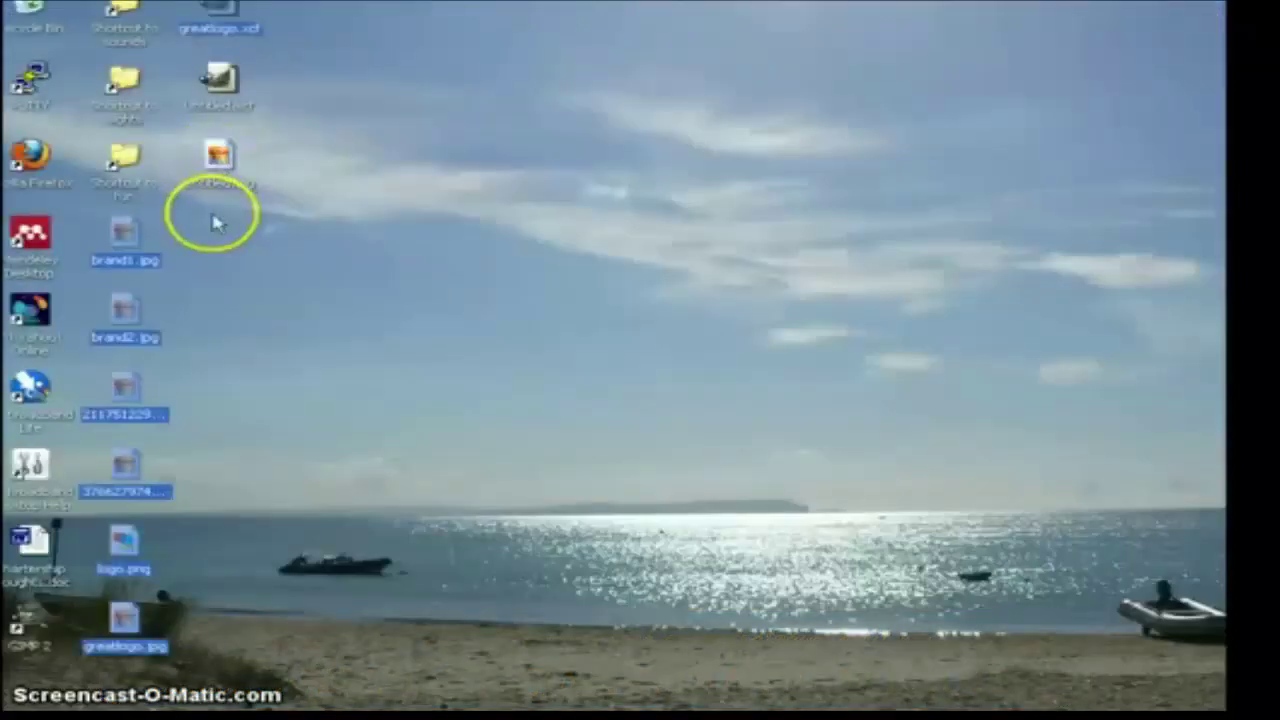
- Open Untitled.jpg from the Windows desktop in the image viewer
click(220, 157)
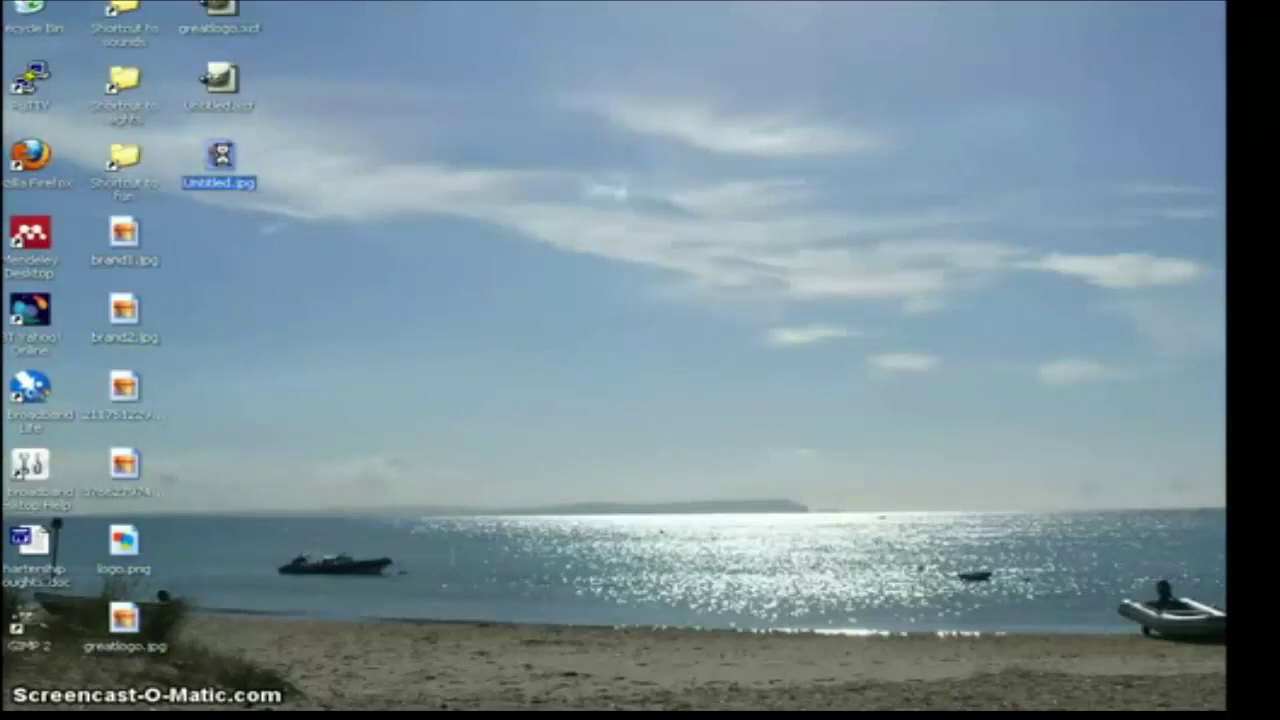
key(Return)
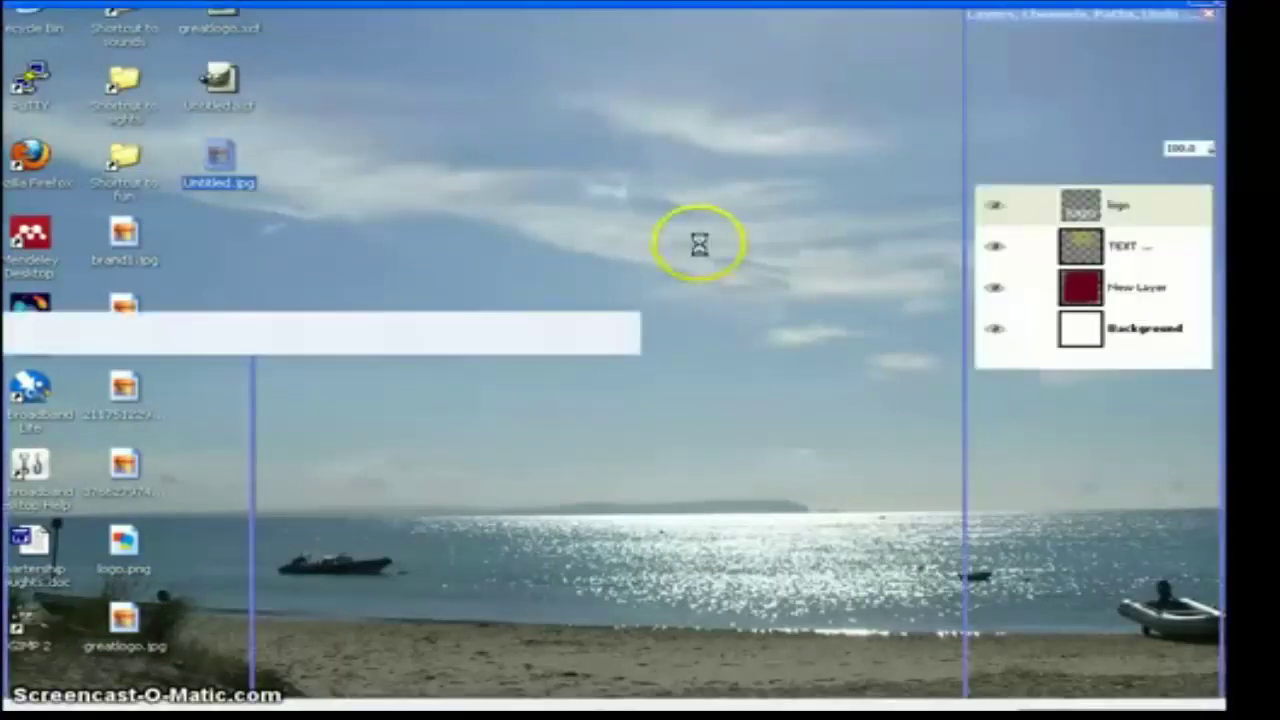